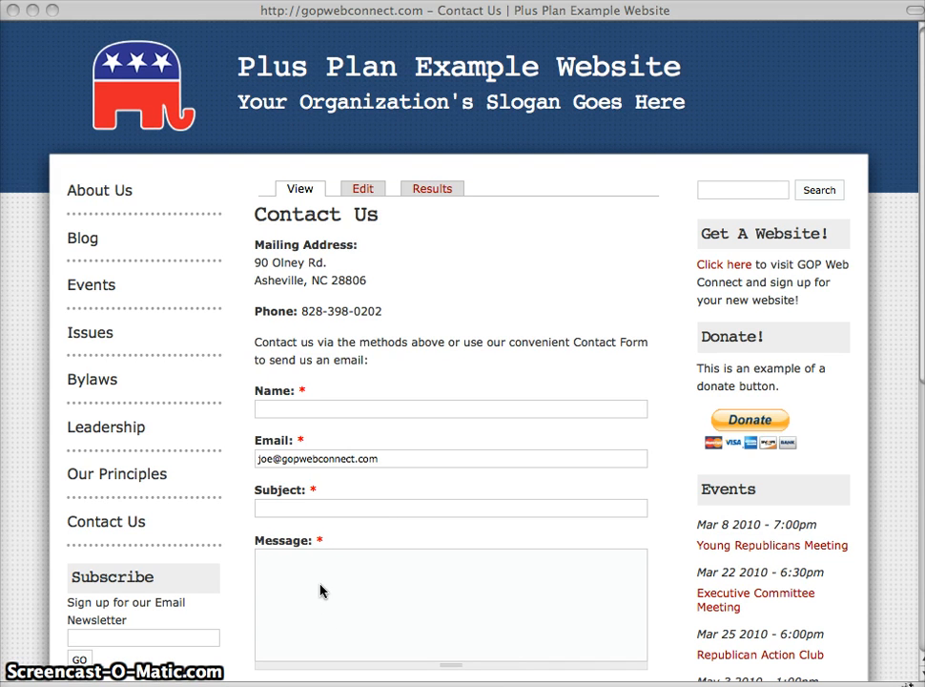
# Replace the mailbox name before the @ in the Contact Us form's E-mail to address with info
pyautogui.scroll(-8, 321, 592)
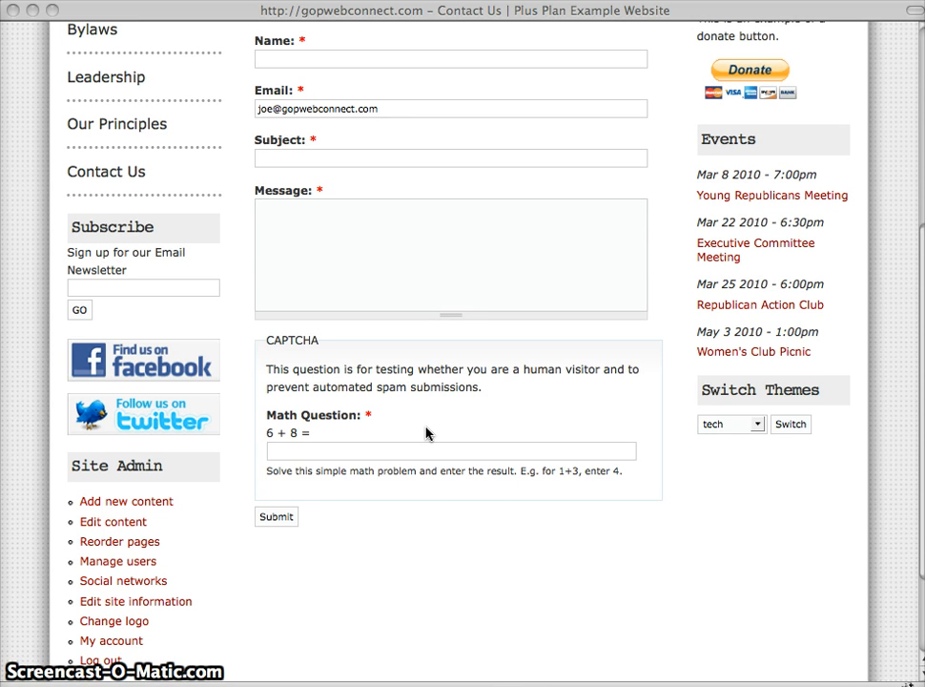
pyautogui.scroll(8, 427, 433)
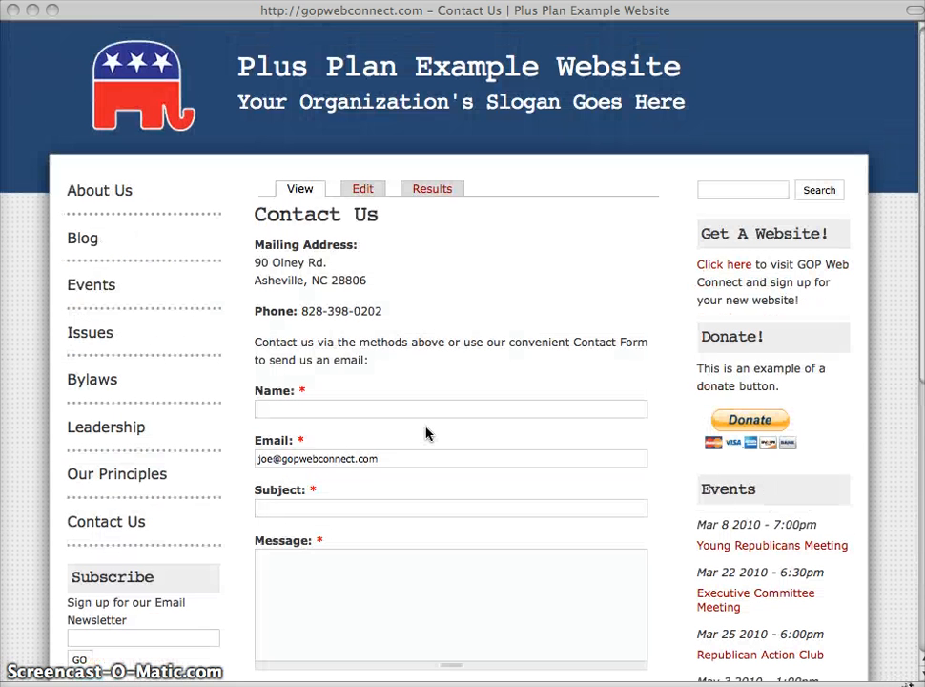
pyautogui.click(361, 191)
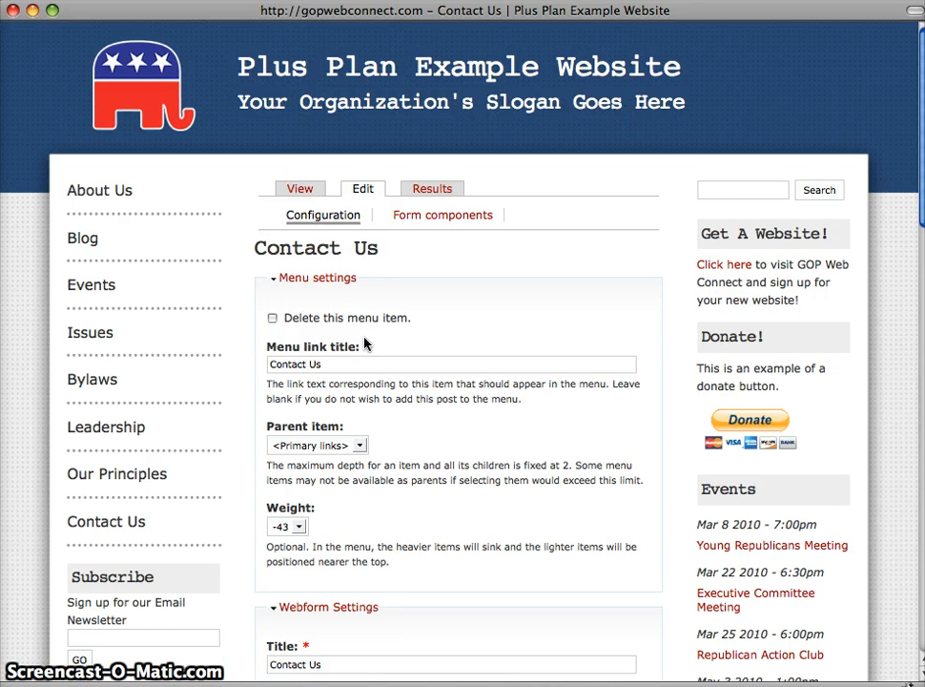
pyautogui.scroll(-10, 365, 344)
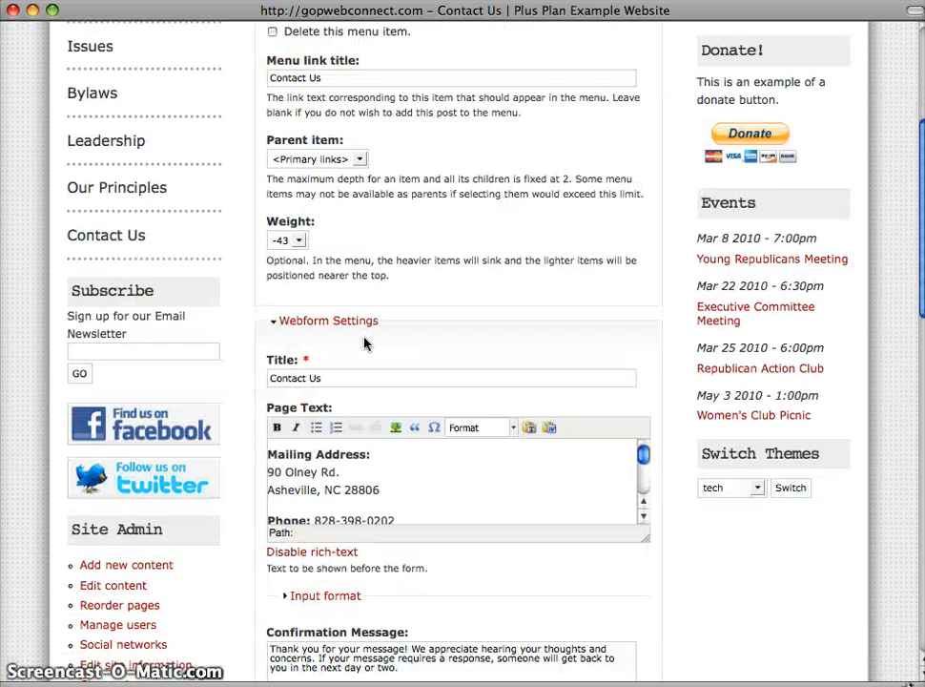
pyautogui.scroll(-1, 365, 344)
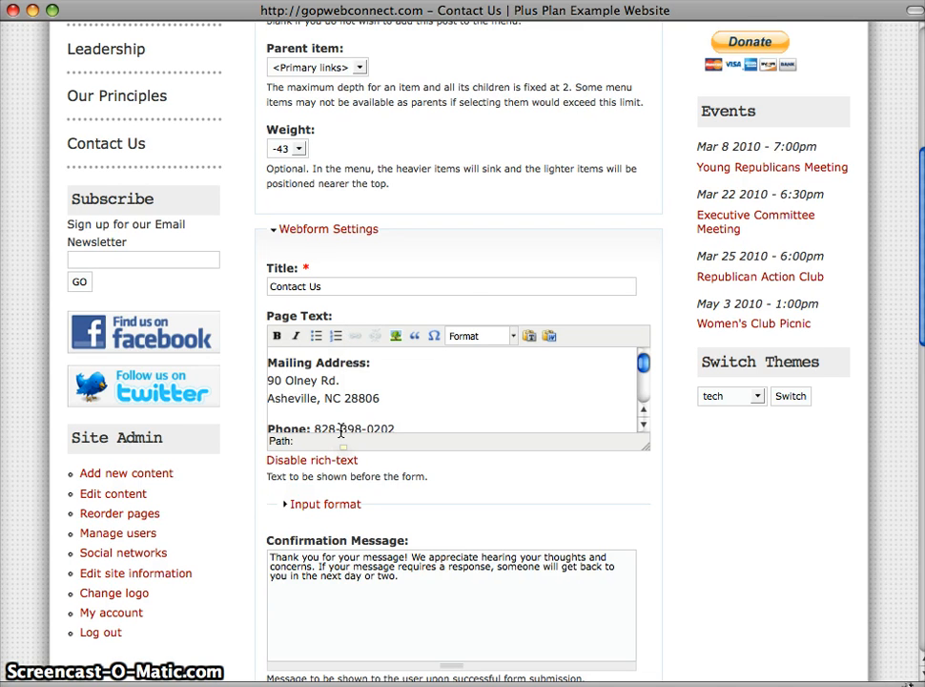
pyautogui.scroll(-3, 289, 463)
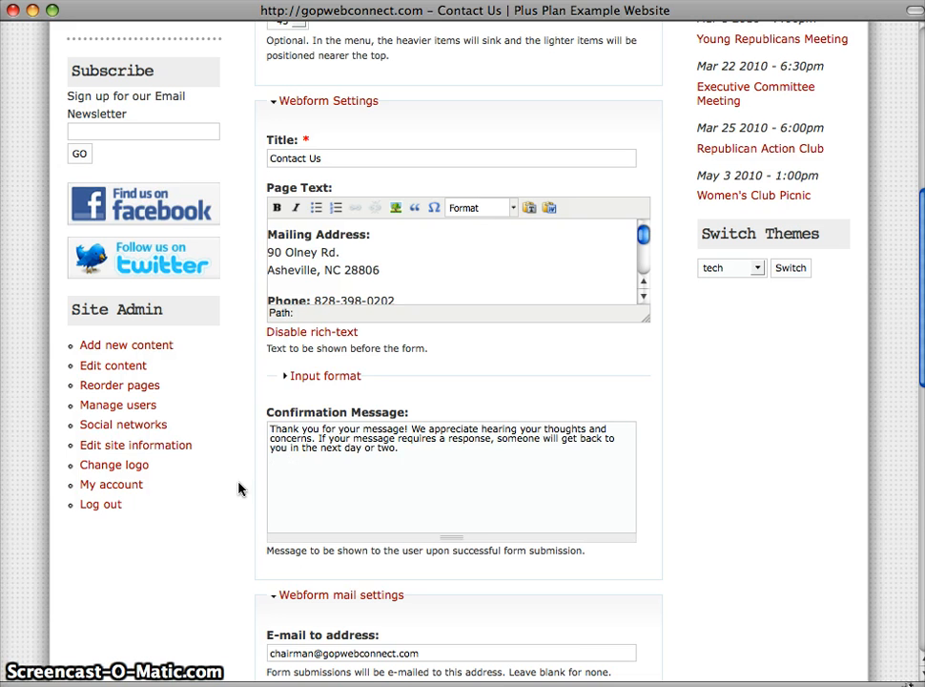
pyautogui.scroll(-5, 240, 487)
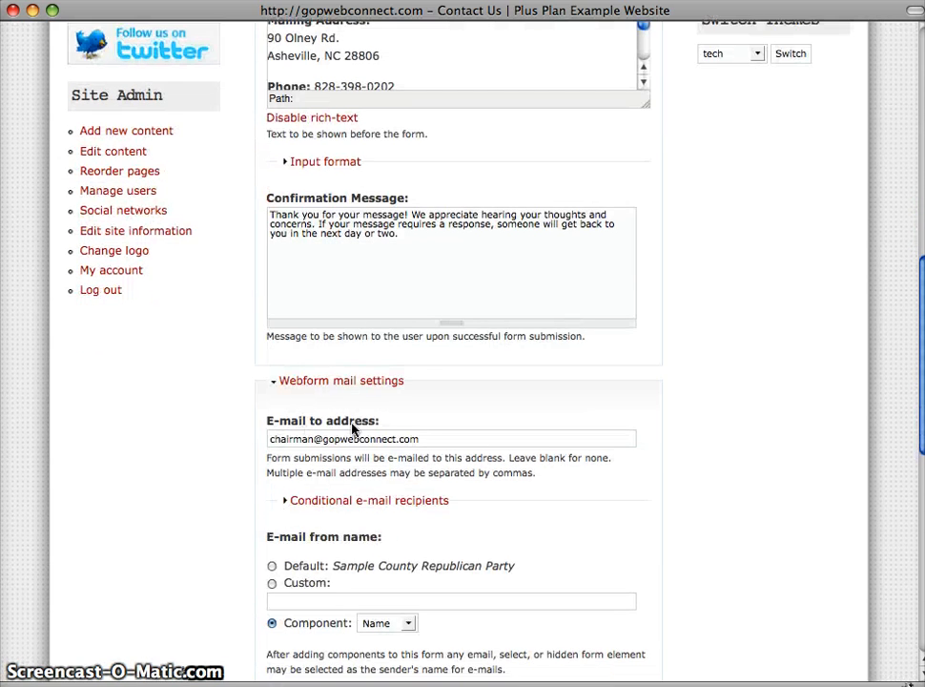
pyautogui.doubleClick(299, 439)
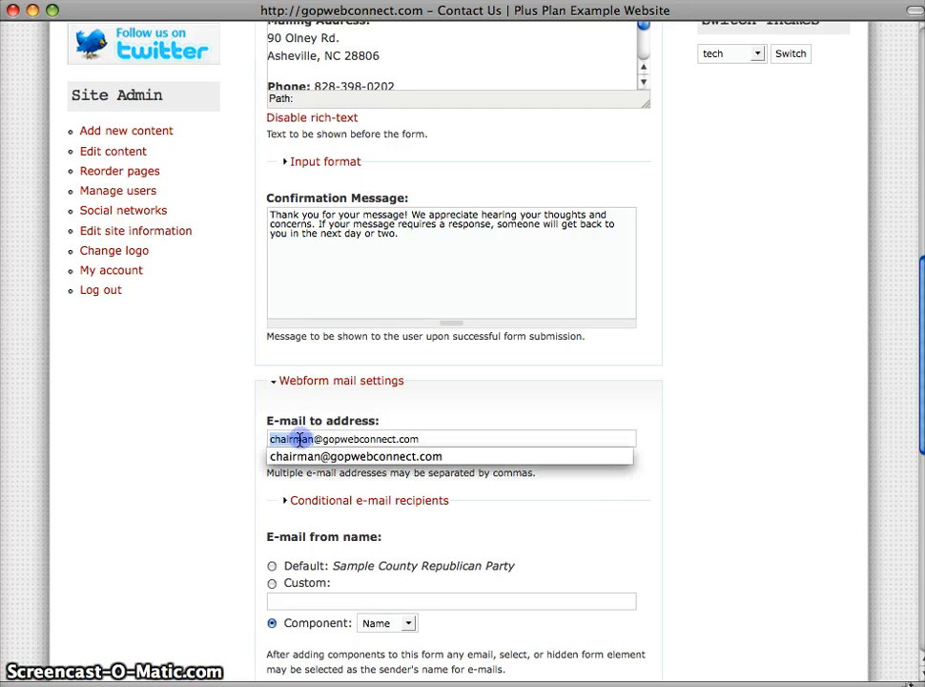
pyautogui.write('info')
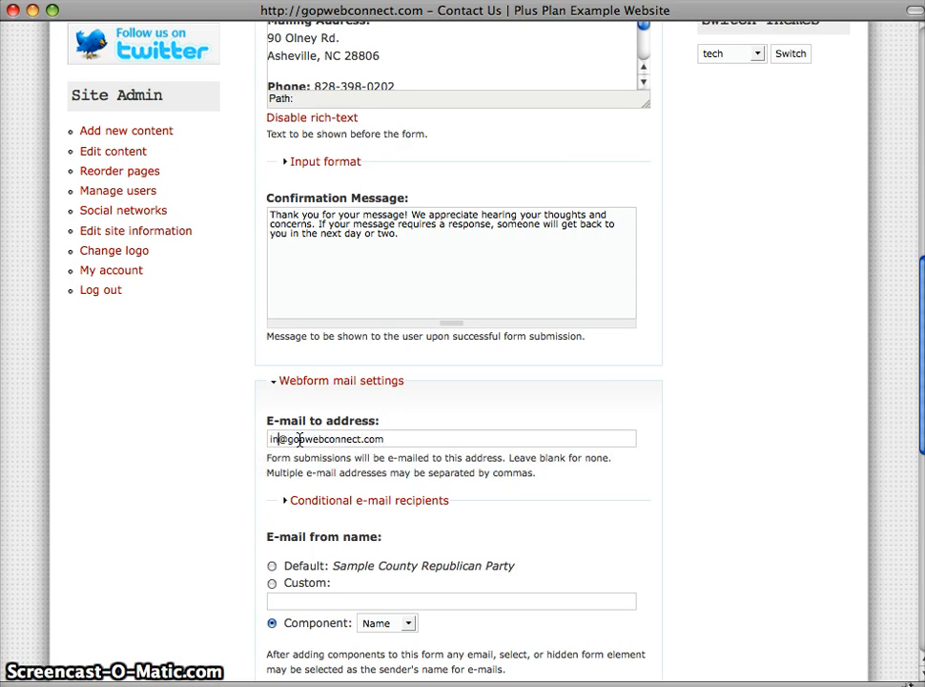
pyautogui.click(231, 445)
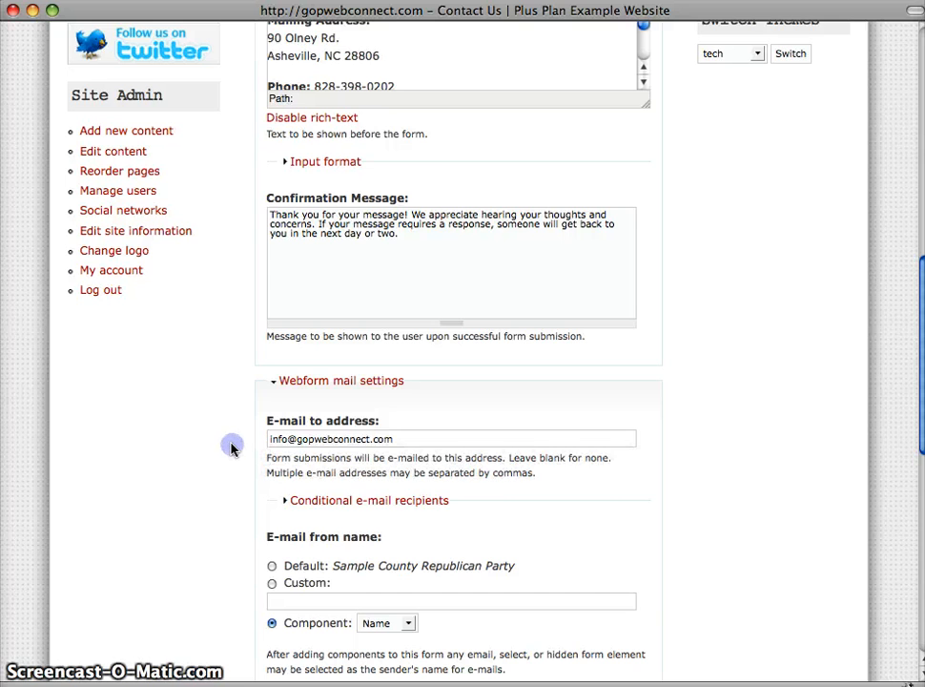
# Save the Contact Us form's configuration
pyautogui.scroll(-10, 231, 448)
pyautogui.scroll(-2, 232, 448)
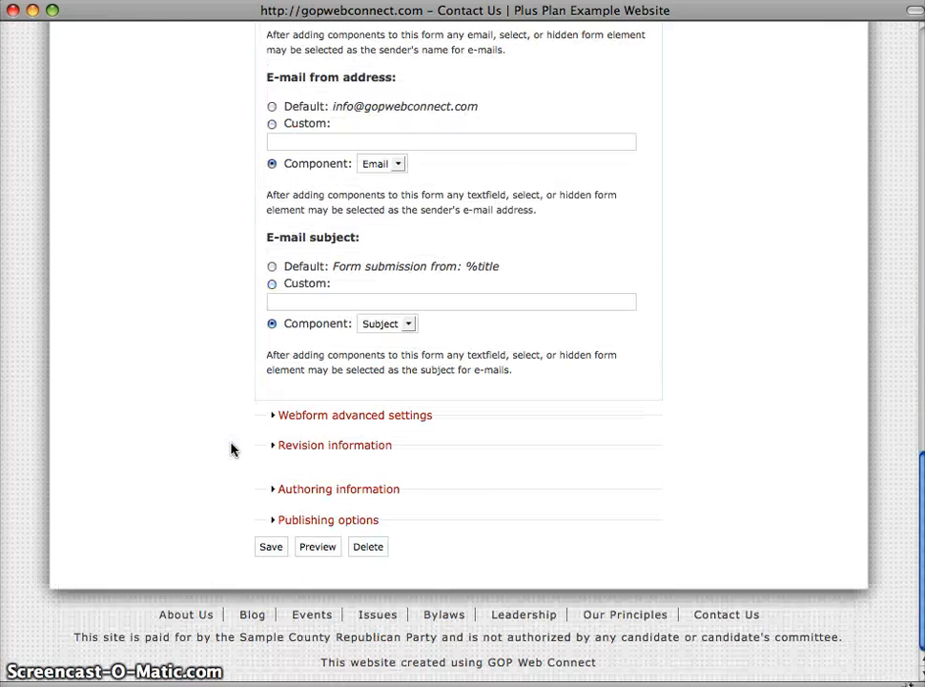
pyautogui.click(273, 549)
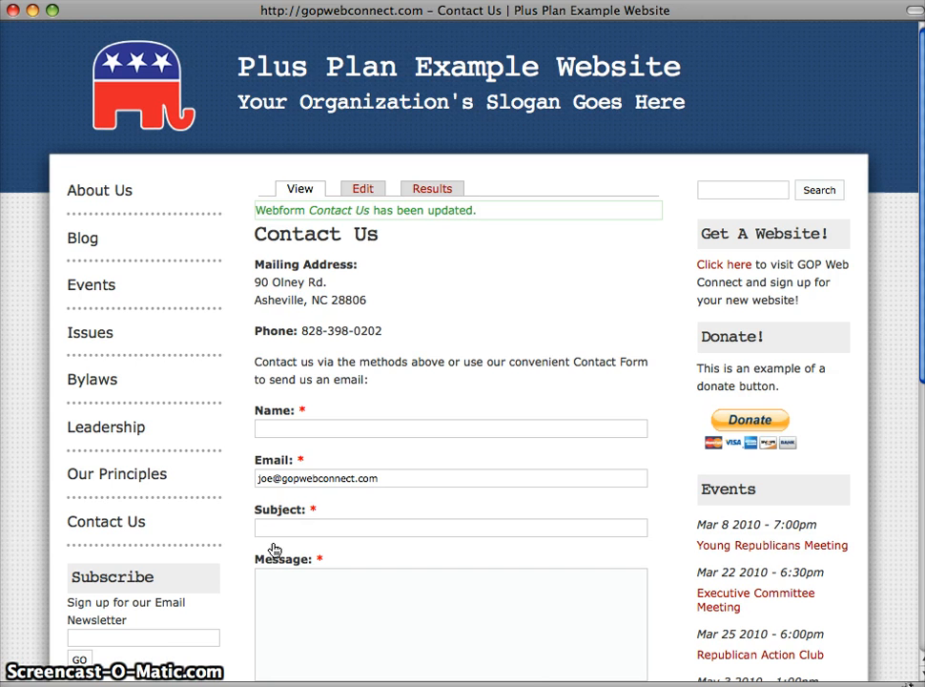
# Name a new component Phone number among the Contact Us form's components
pyautogui.click(363, 190)
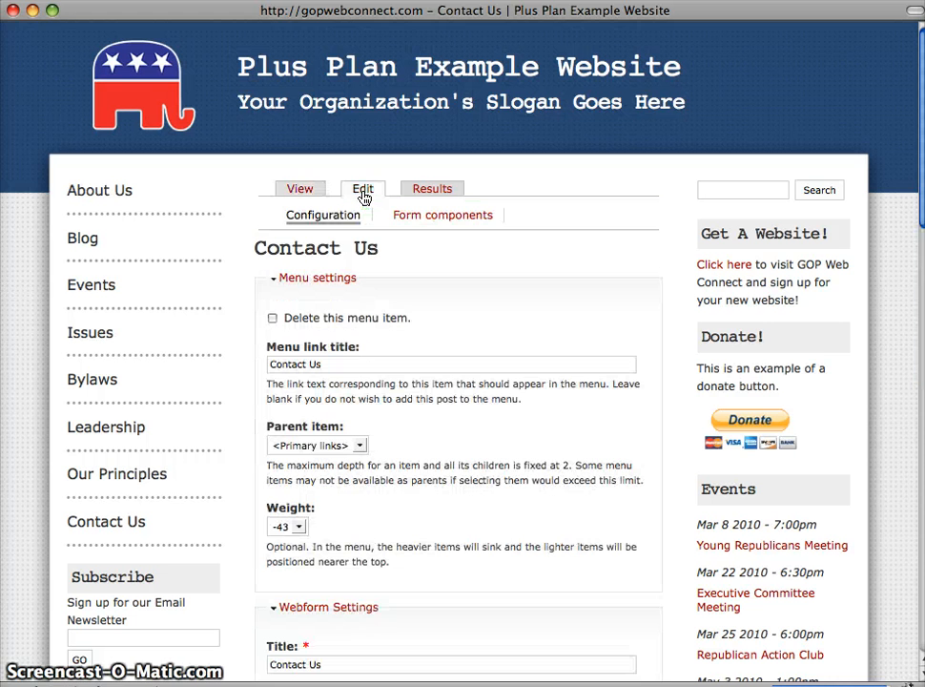
pyautogui.click(424, 220)
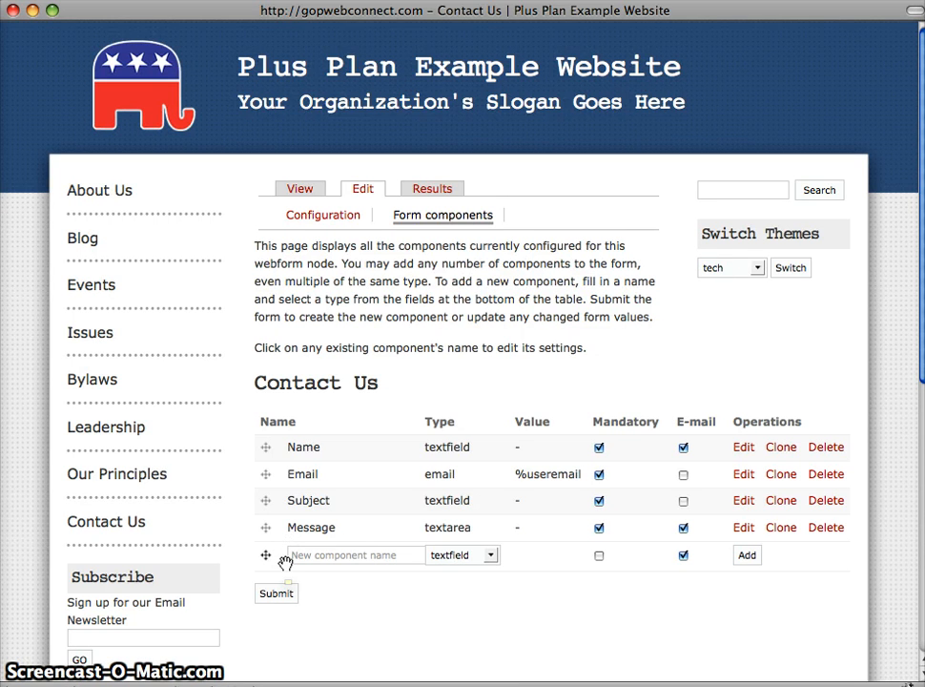
pyautogui.click(305, 555)
pyautogui.write('Phone number')
pyautogui.press('Return')
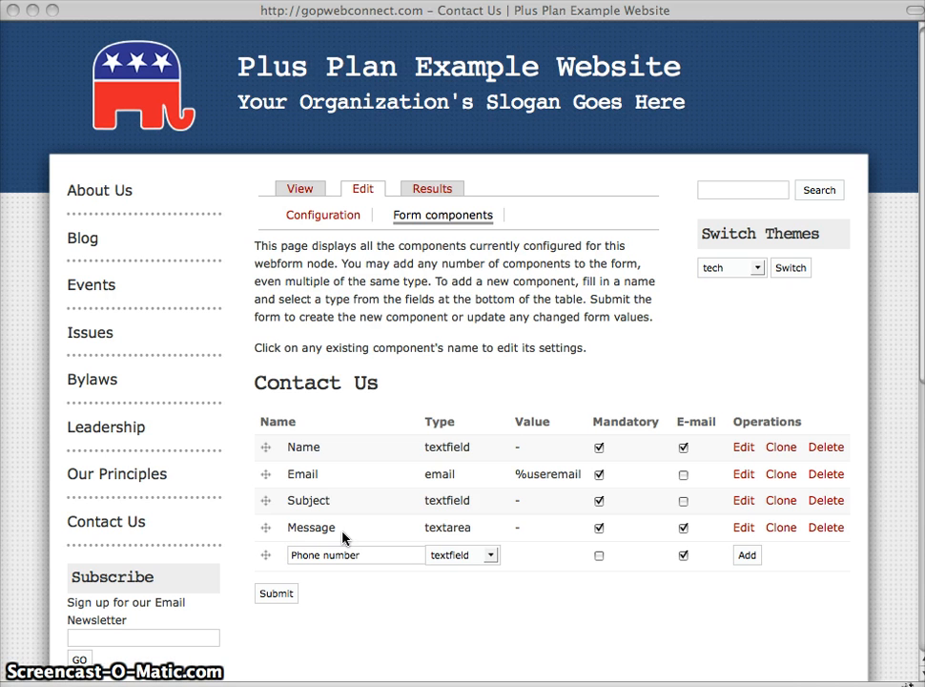
# Add the Phone number component as a non-mandatory textfield and submit it with its default settings
pyautogui.click(473, 558)
pyautogui.click(490, 555)
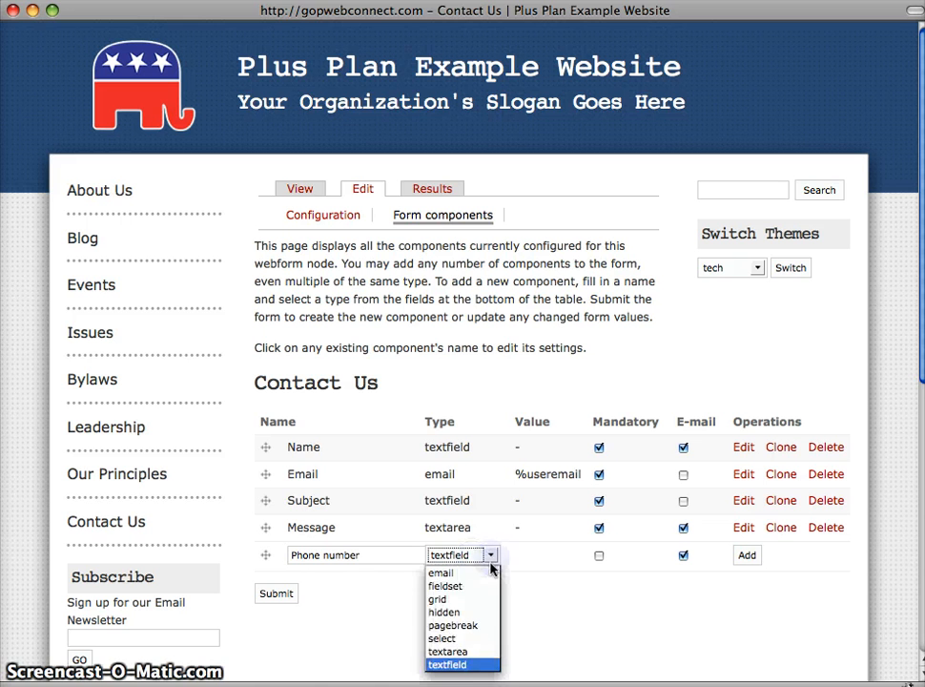
pyautogui.click(465, 666)
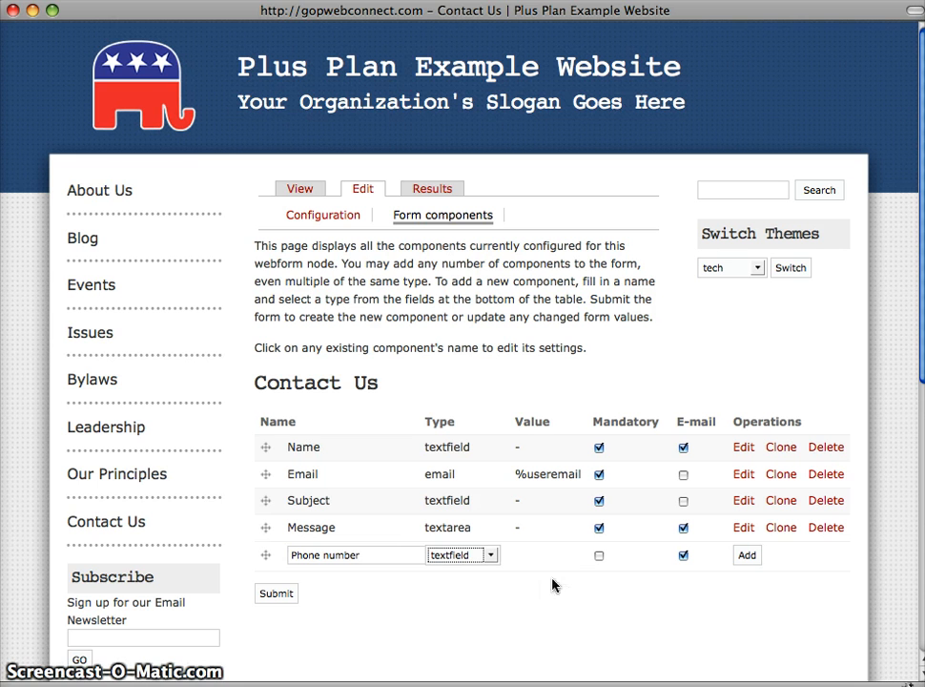
pyautogui.click(600, 556)
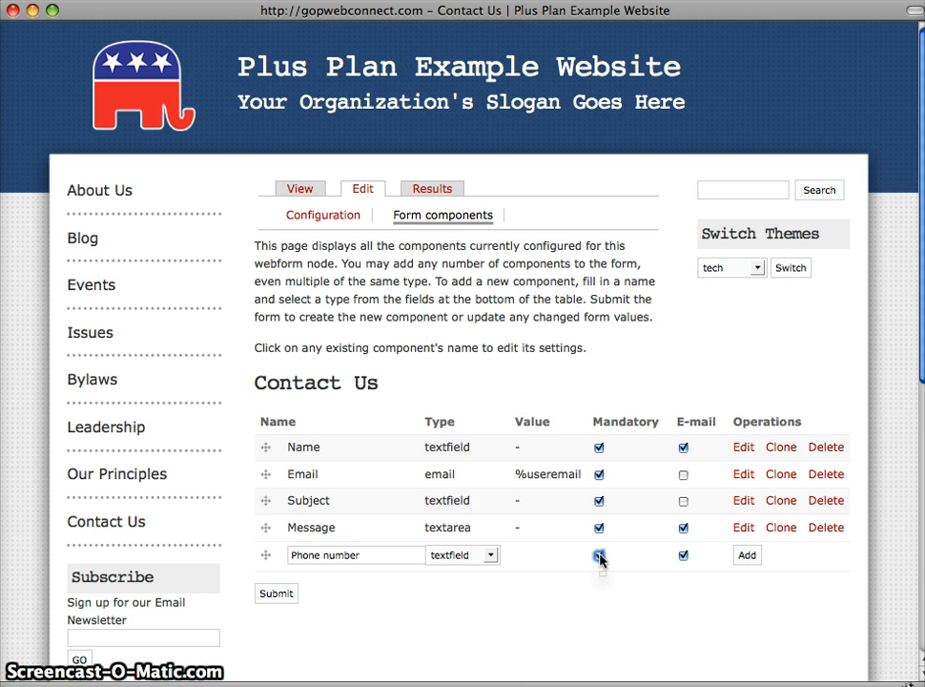
pyautogui.click(599, 556)
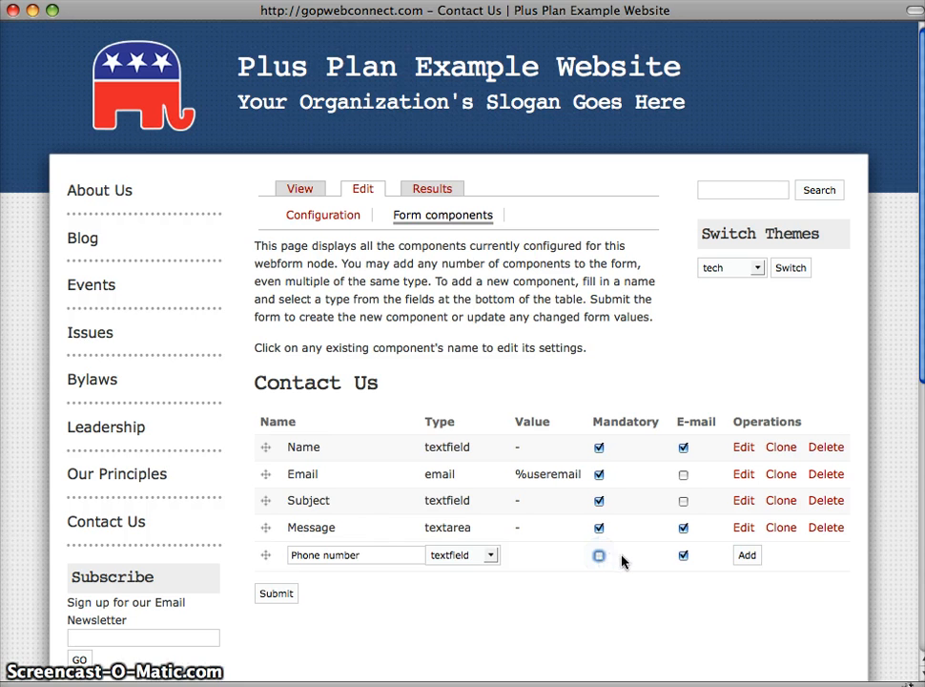
pyautogui.click(746, 556)
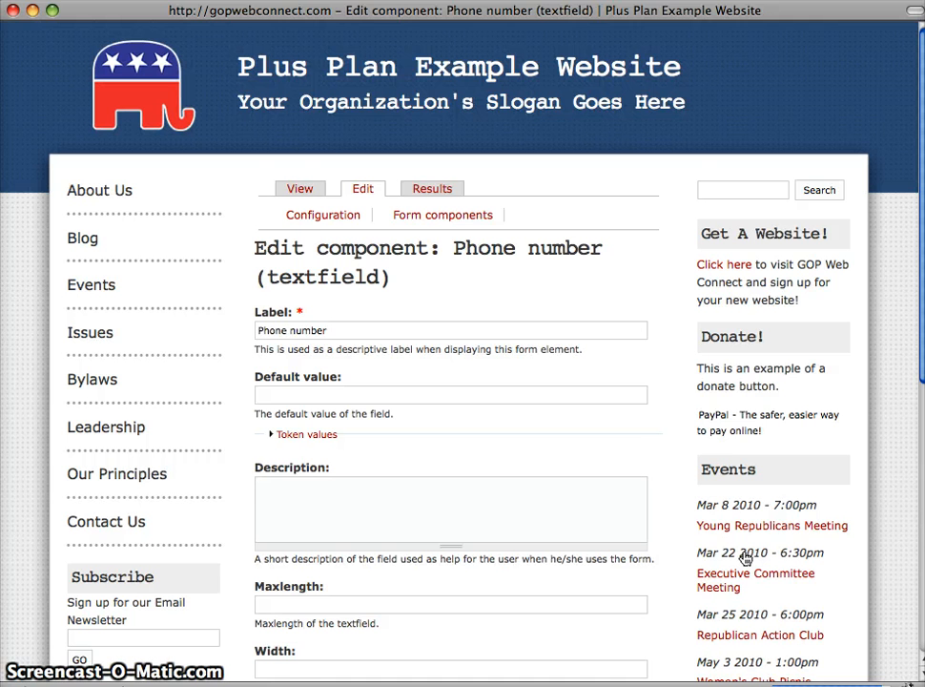
pyautogui.scroll(-5, 680, 522)
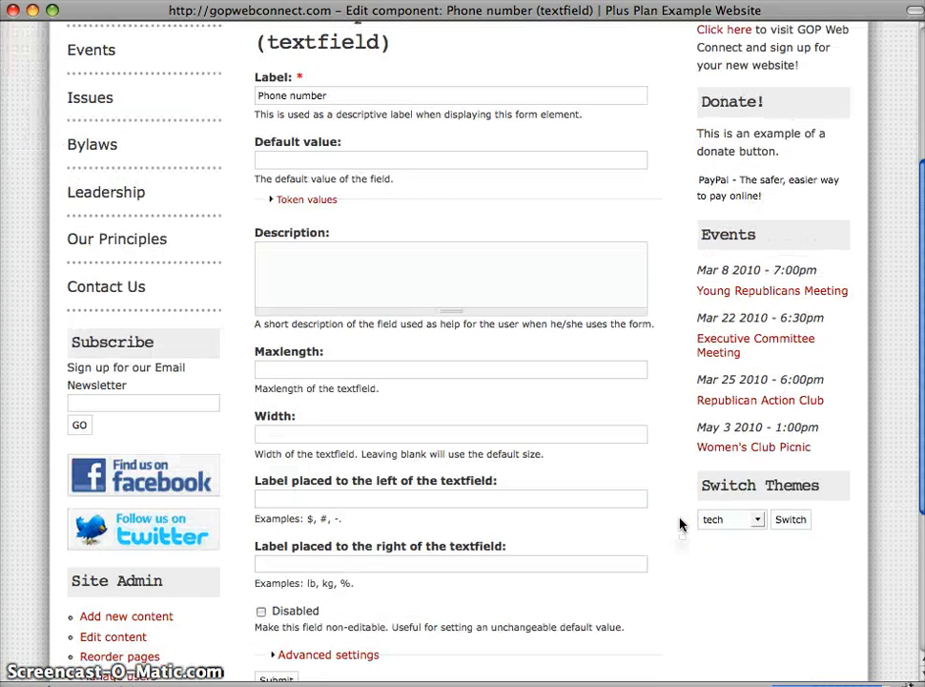
pyautogui.scroll(-4, 680, 524)
pyautogui.click(283, 439)
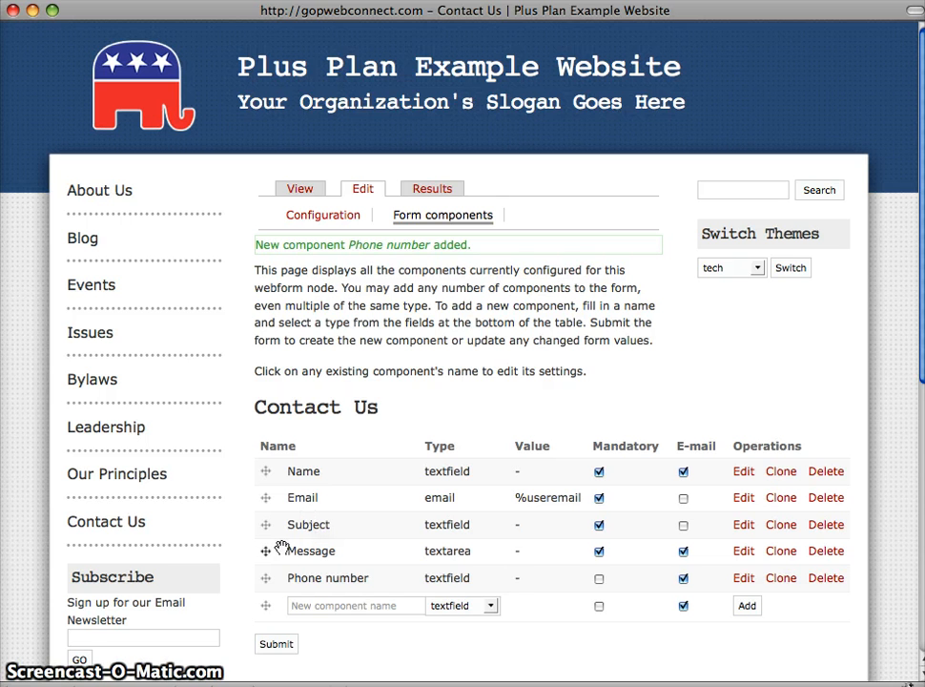
# Move the Phone number component between Email and Subject and submit the new component order
pyautogui.click(266, 579)
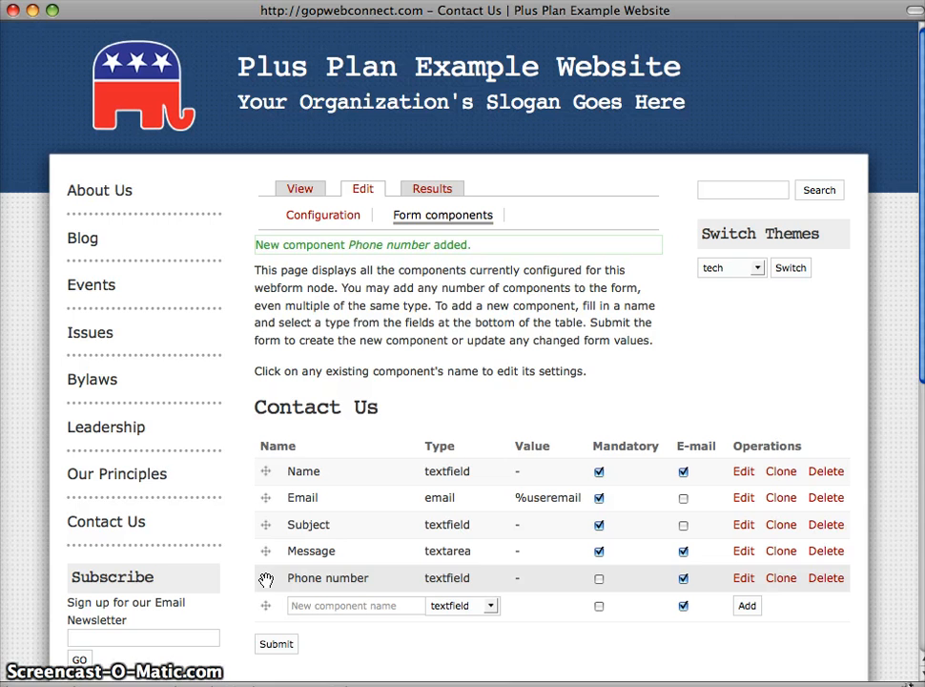
pyautogui.moveTo(266, 579); pyautogui.dragTo(266, 523)
pyautogui.scroll(-3, 237, 544)
pyautogui.scroll(-1, 238, 543)
pyautogui.click(274, 522)
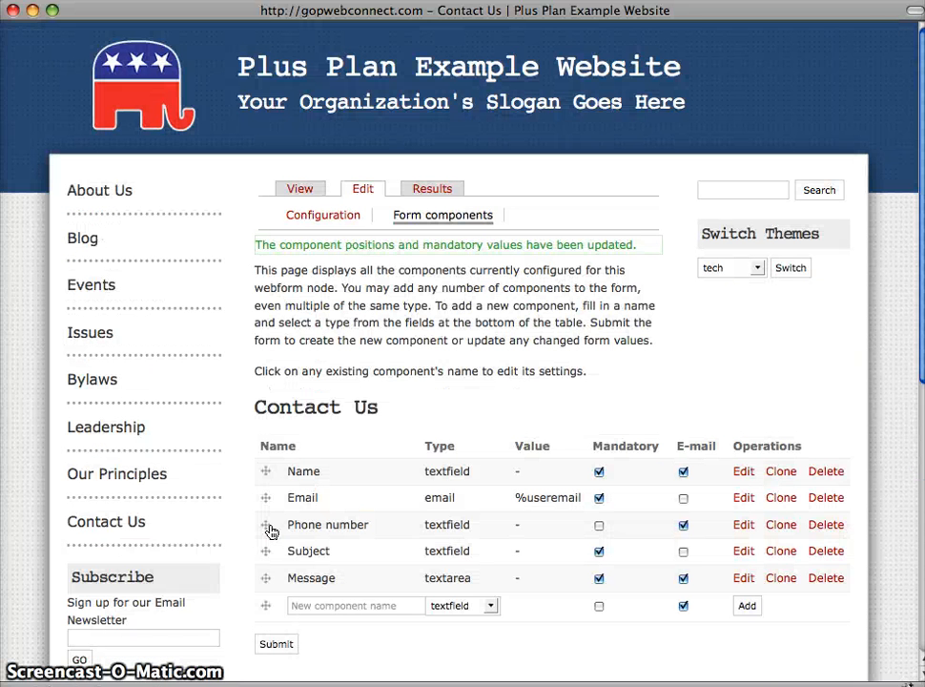
# Add a non-mandatory select component named Reason for contact to the Contact Us form
pyautogui.click(82, 526)
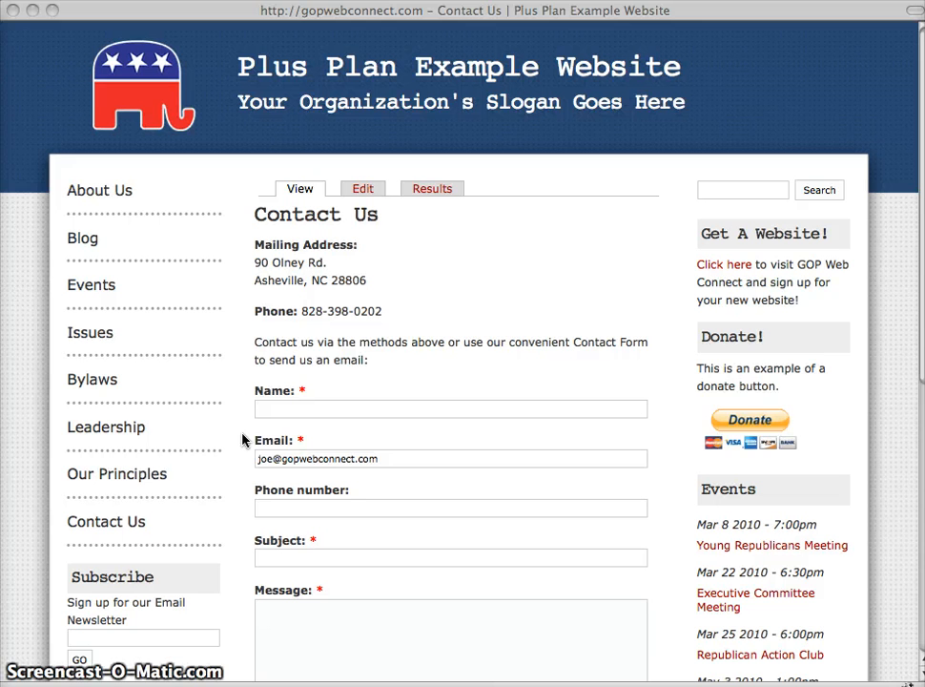
pyautogui.click(360, 190)
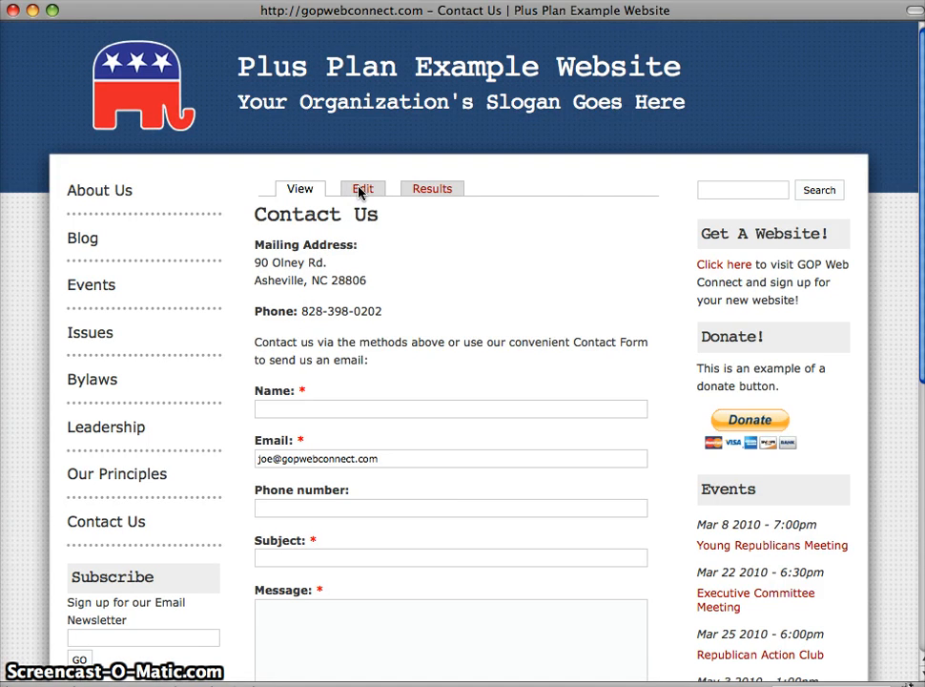
pyautogui.click(429, 218)
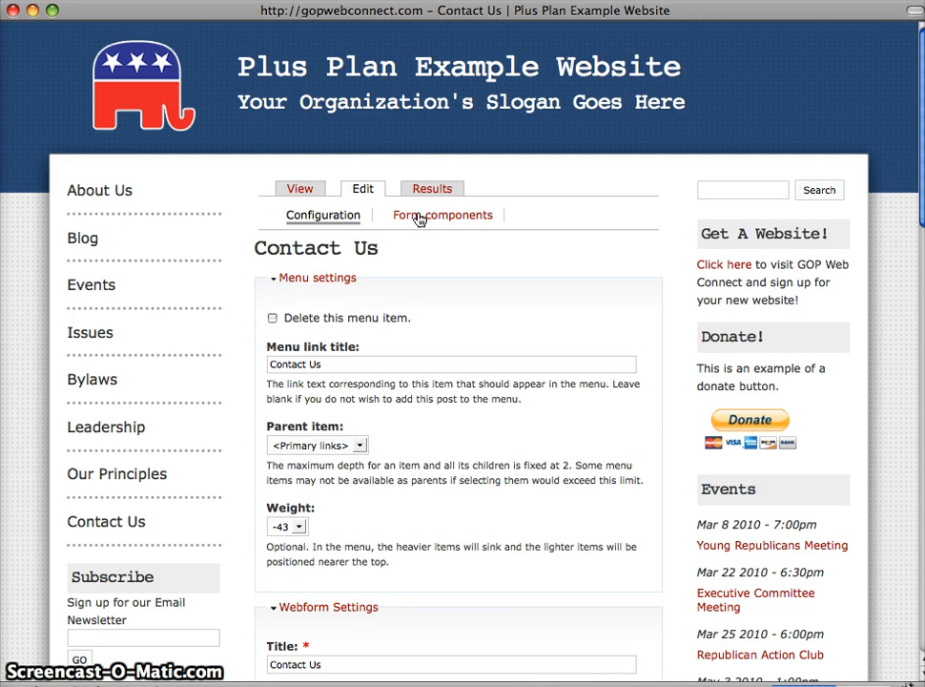
pyautogui.click(420, 217)
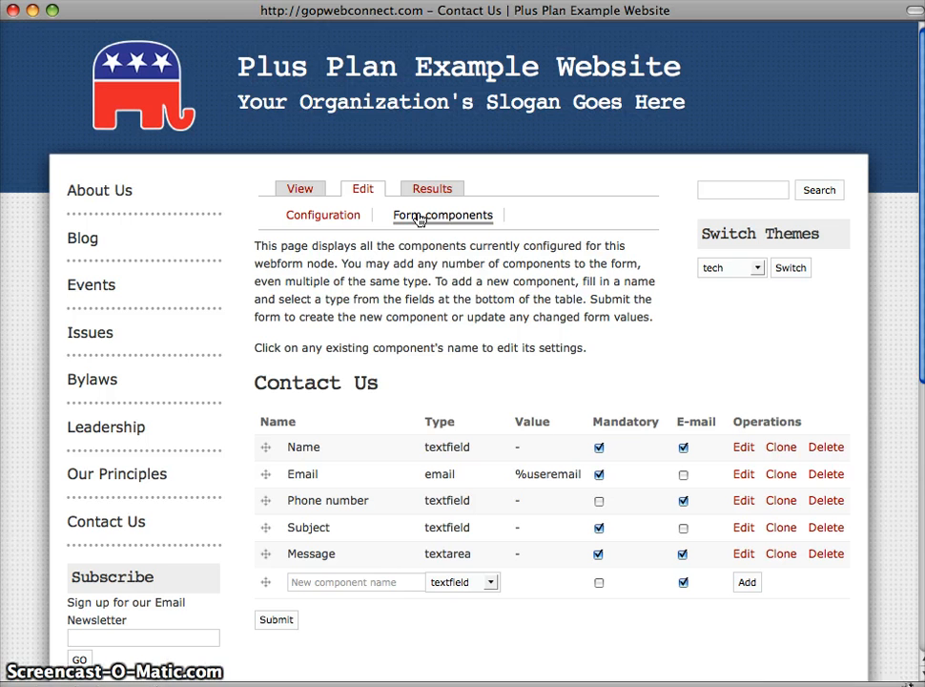
pyautogui.click(301, 586)
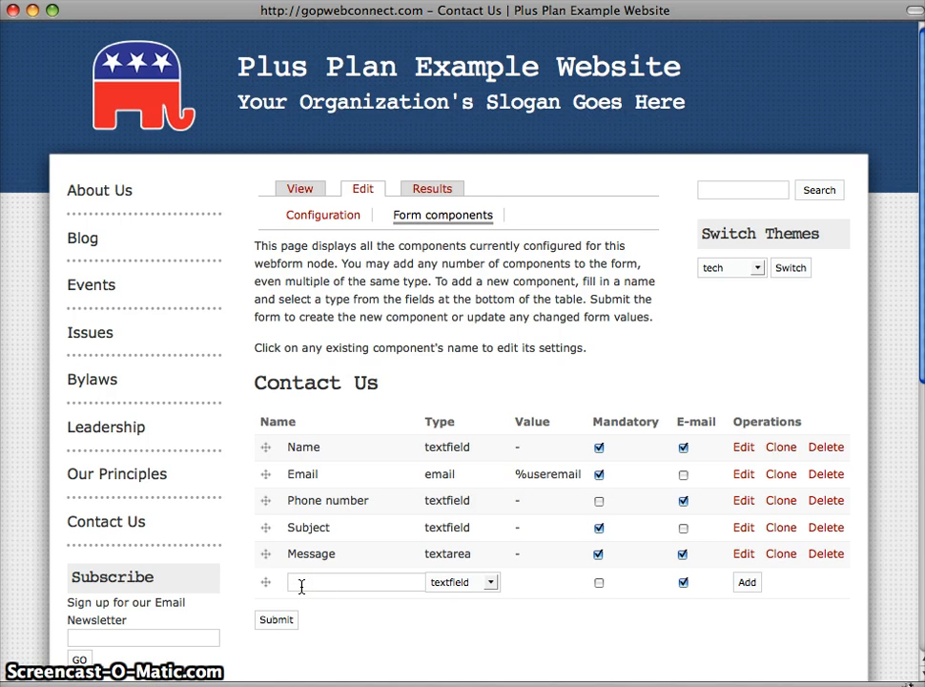
pyautogui.write('Reason for contact')
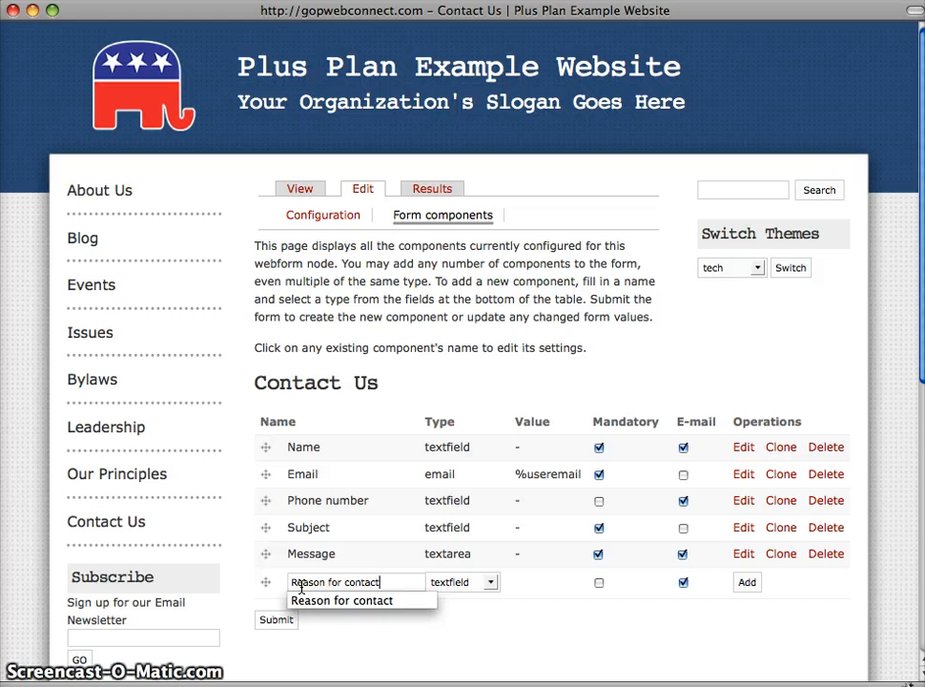
pyautogui.click(491, 583)
pyautogui.click(454, 538)
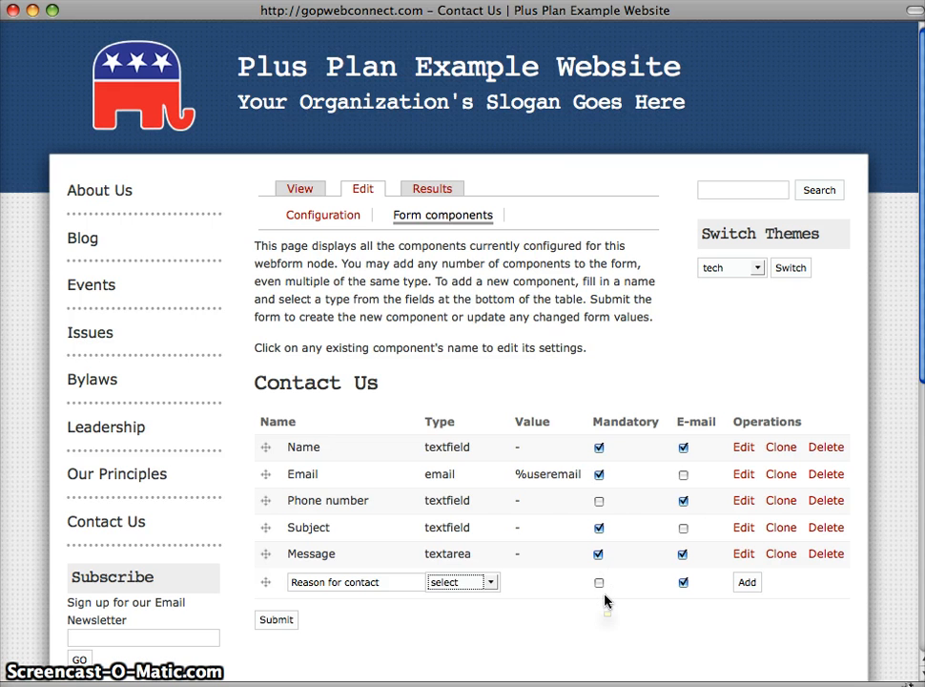
pyautogui.click(742, 586)
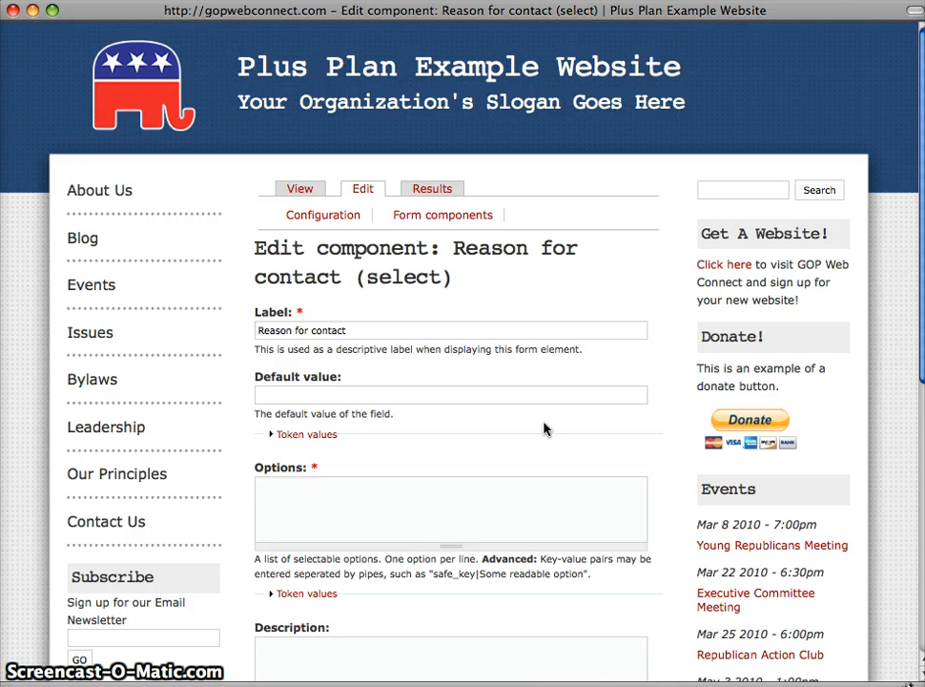
# Enter the first two Reason for contact options: "I want to become a precinct chair" and "I want to write letters to the editor"
pyautogui.click(310, 494)
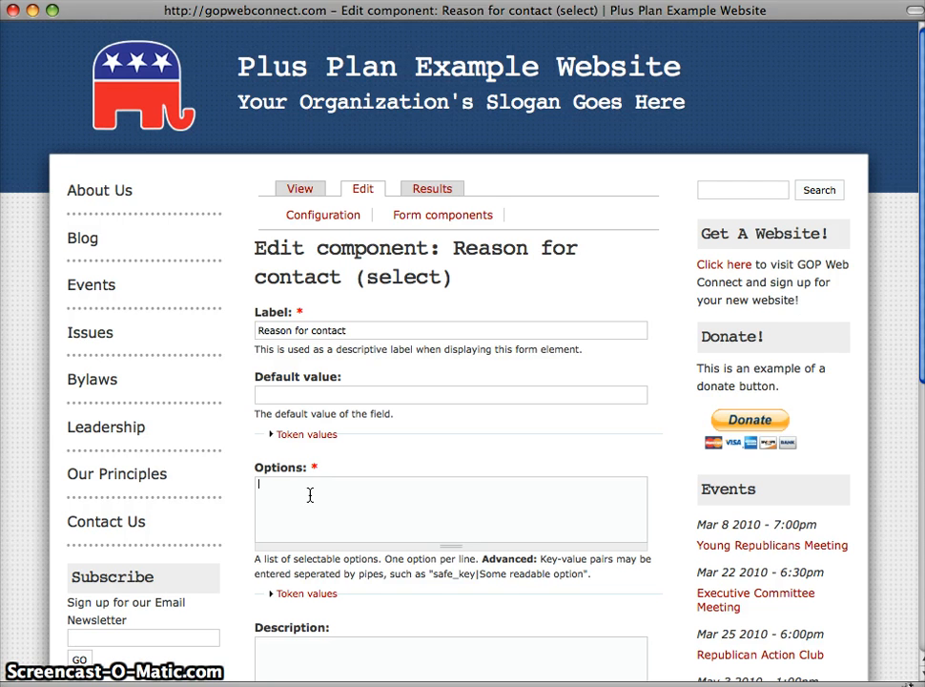
pyautogui.write('I want')
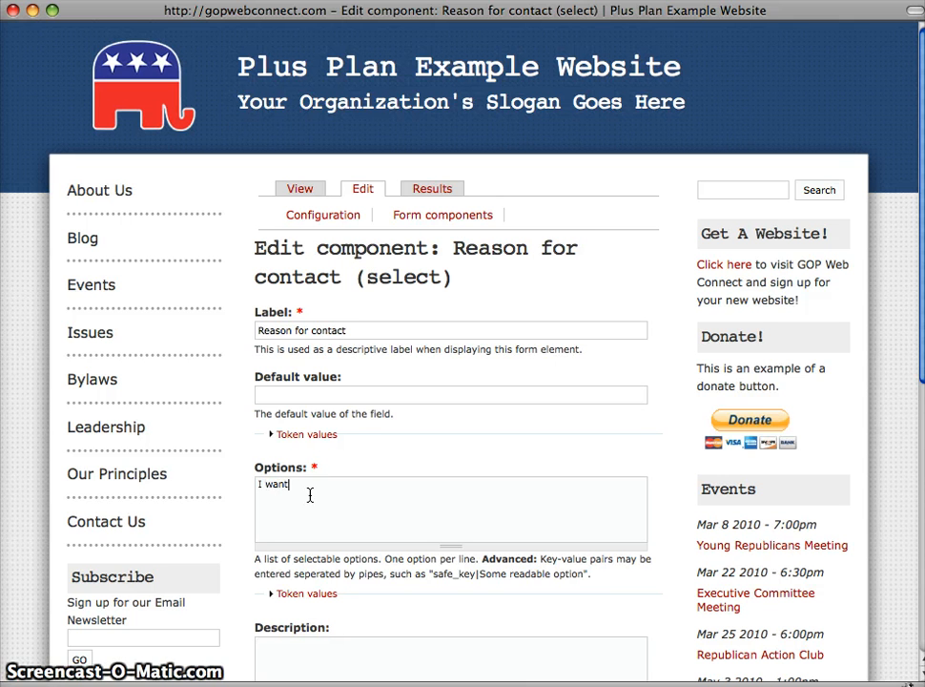
pyautogui.write(' to become a precinct chair')
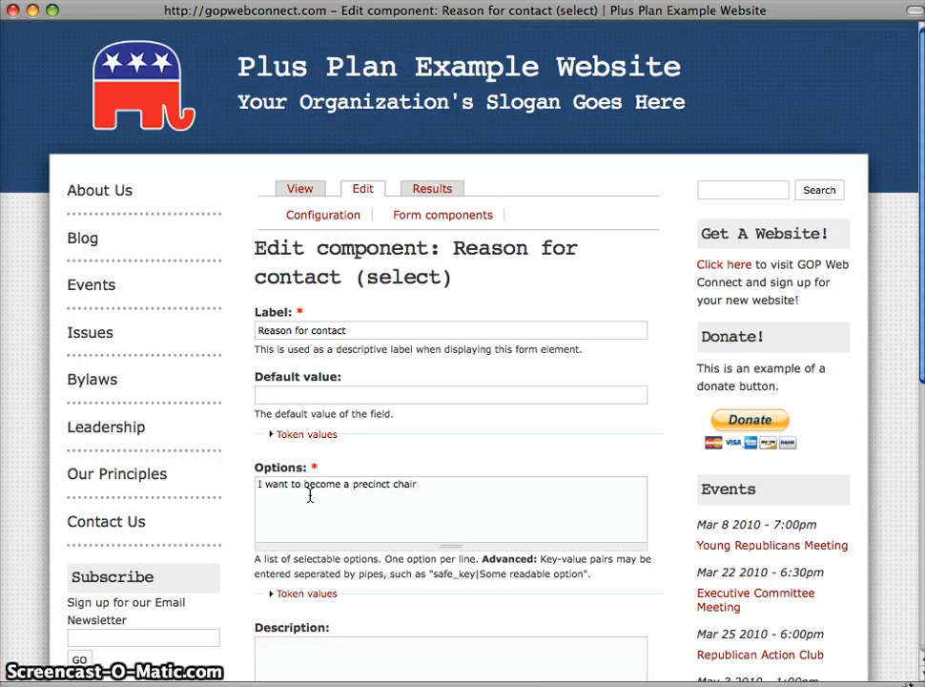
pyautogui.press('Return')
pyautogui.write('I want to w')
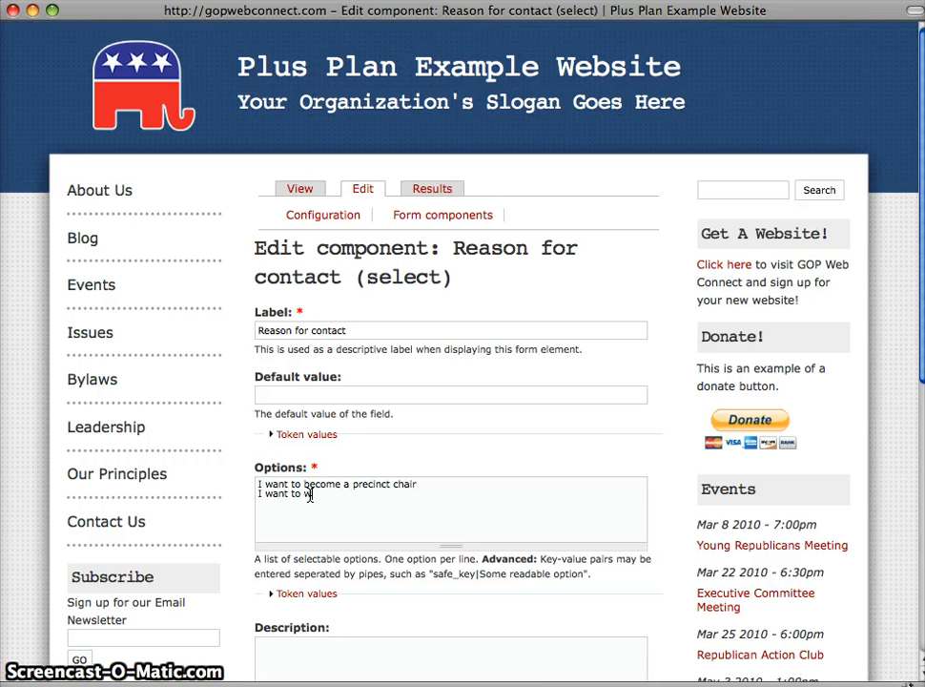
pyautogui.write('rite ')
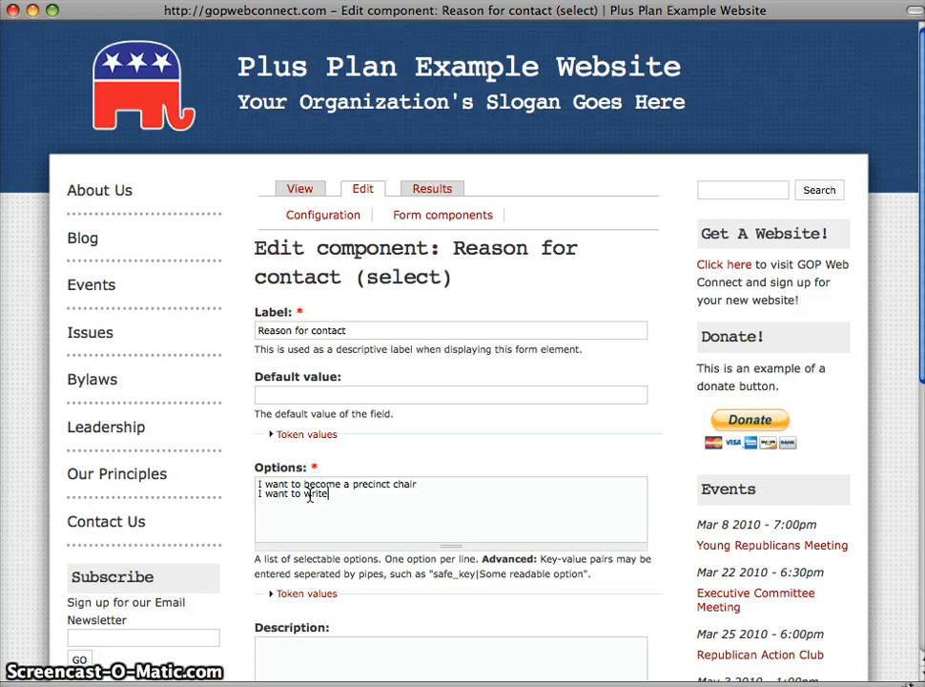
pyautogui.write('letters to the ')
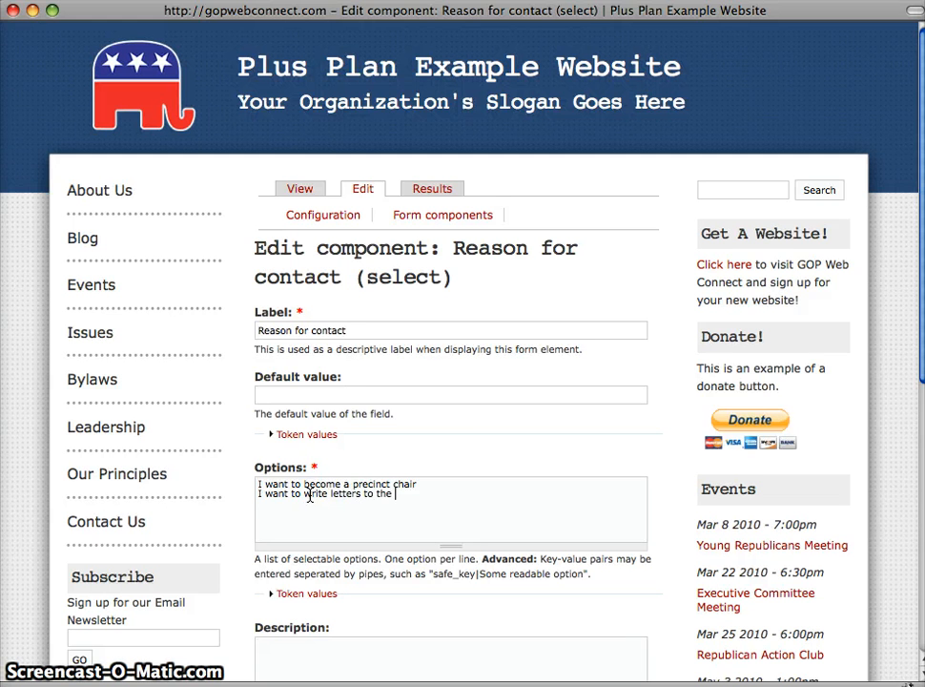
pyautogui.write('editor')
pyautogui.press('Return')
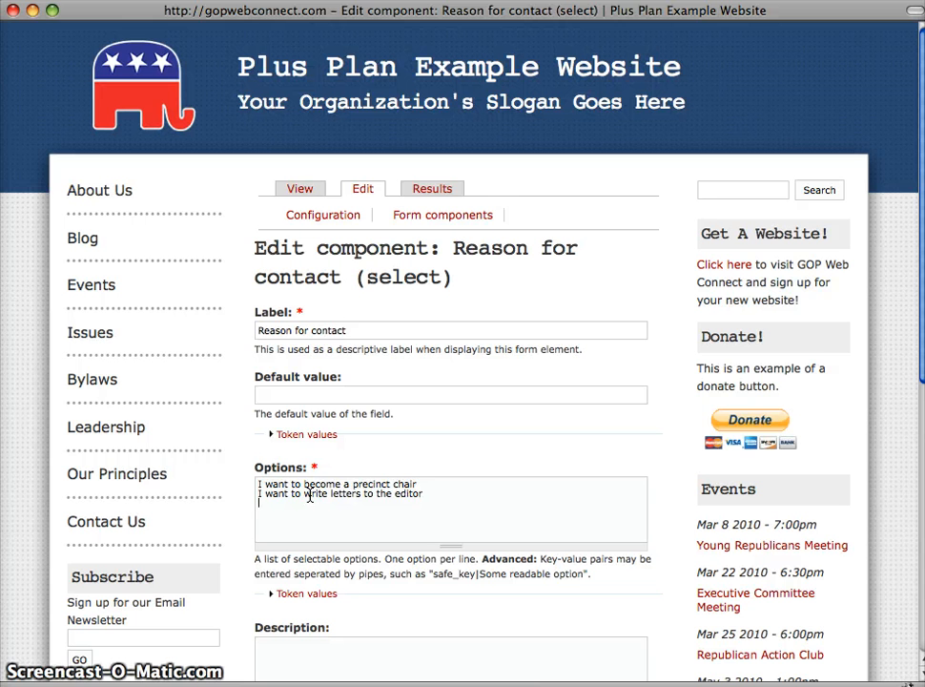
# Add two more Reason for contact options on separate lines: "I want to make phone calls" and "I want to learn more"
pyautogui.write('I want to')
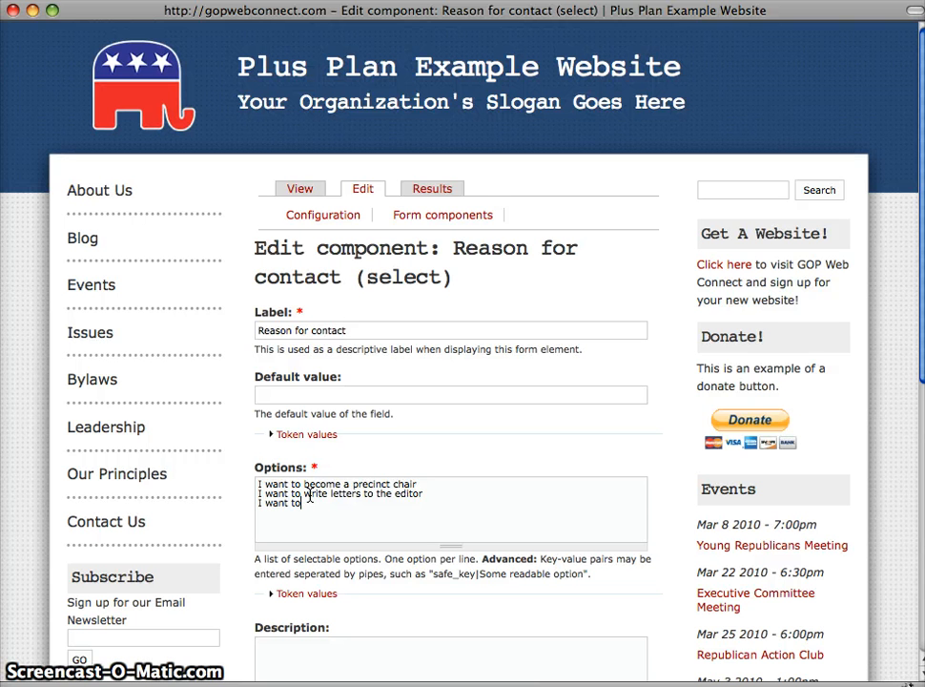
pyautogui.write(' make phone c')
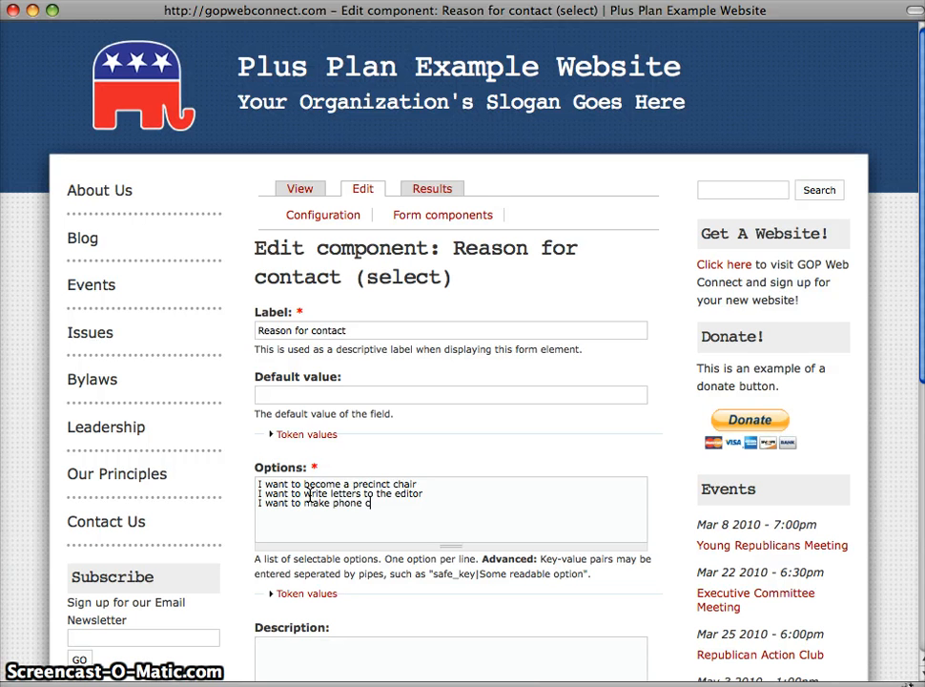
pyautogui.write('alls ')
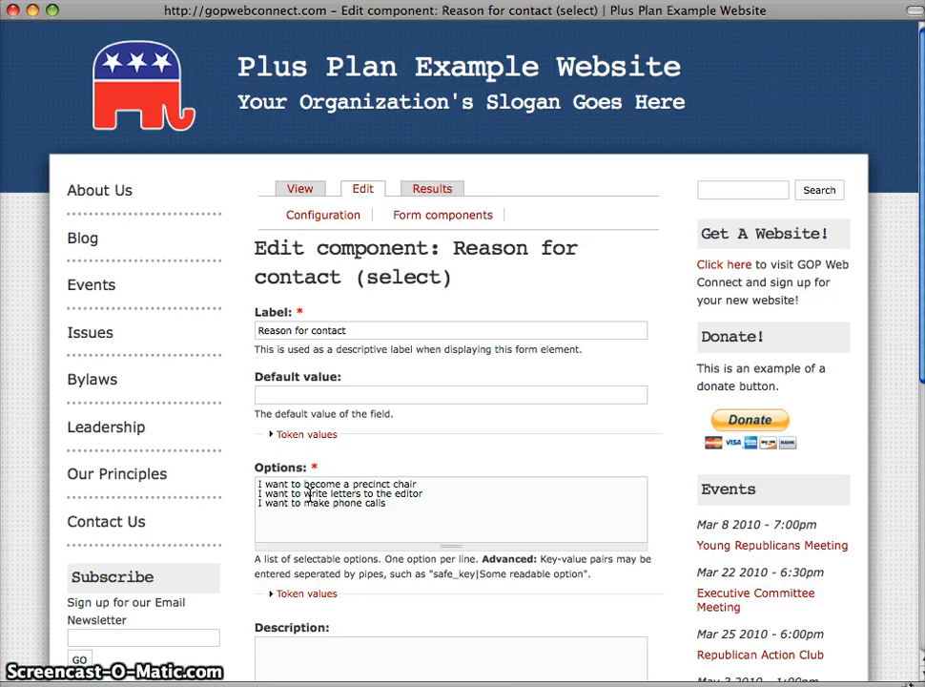
pyautogui.write('I want to le')
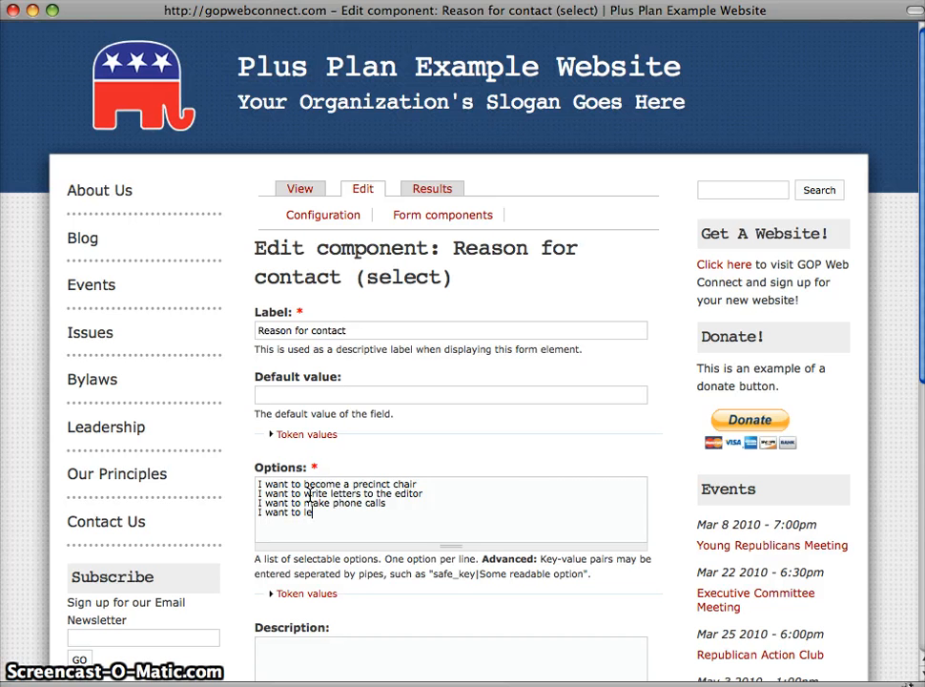
pyautogui.write('arn more')
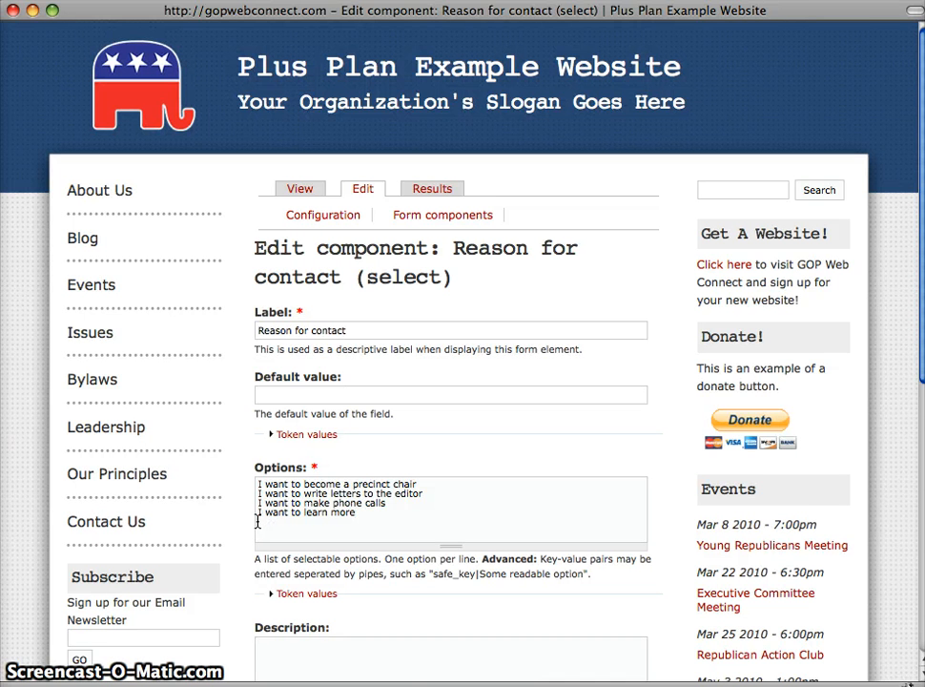
# Allow multiple values for the Reason for contact component and submit the component
pyautogui.scroll(-5, 246, 537)
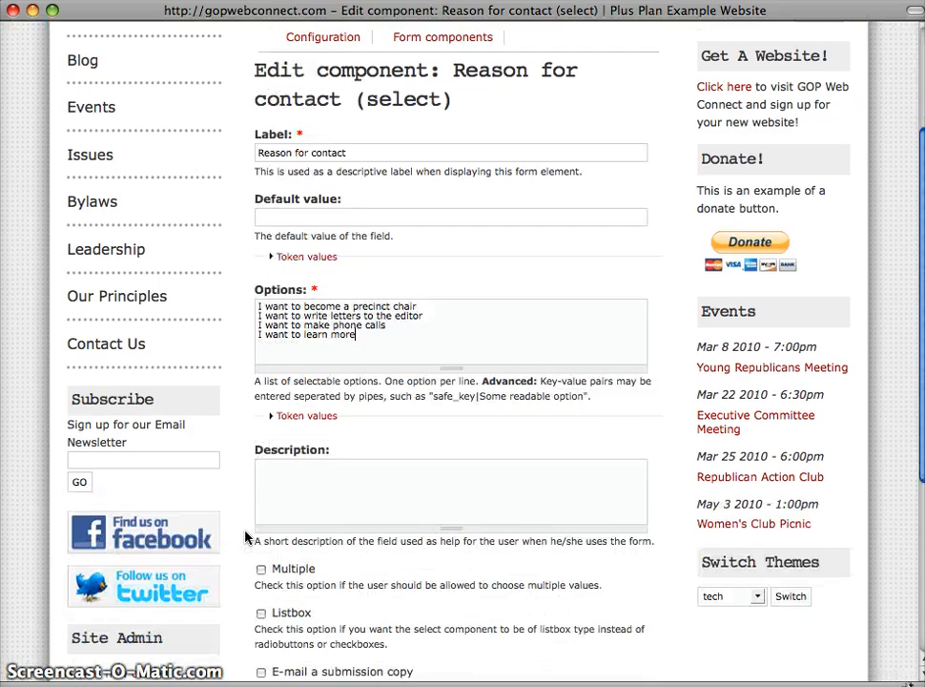
pyautogui.scroll(-2, 245, 537)
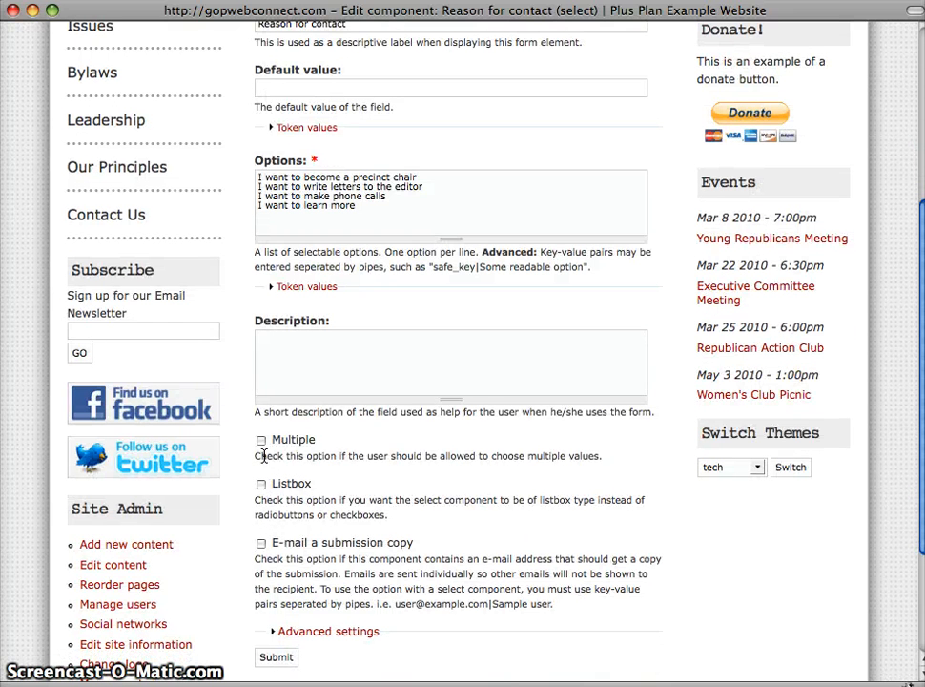
pyautogui.click(262, 441)
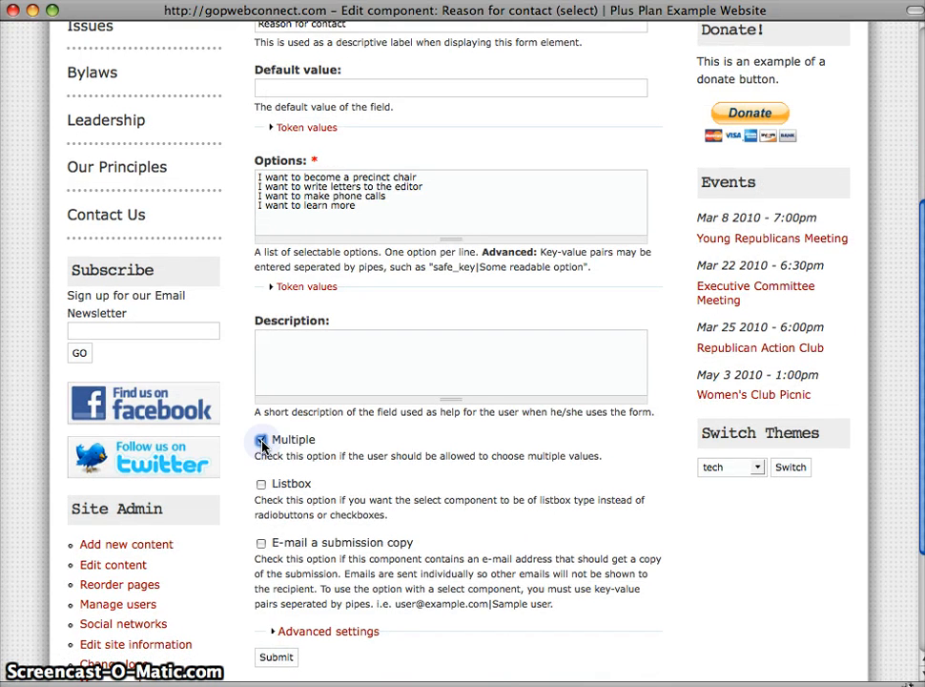
pyautogui.scroll(-4, 261, 440)
pyautogui.click(274, 489)
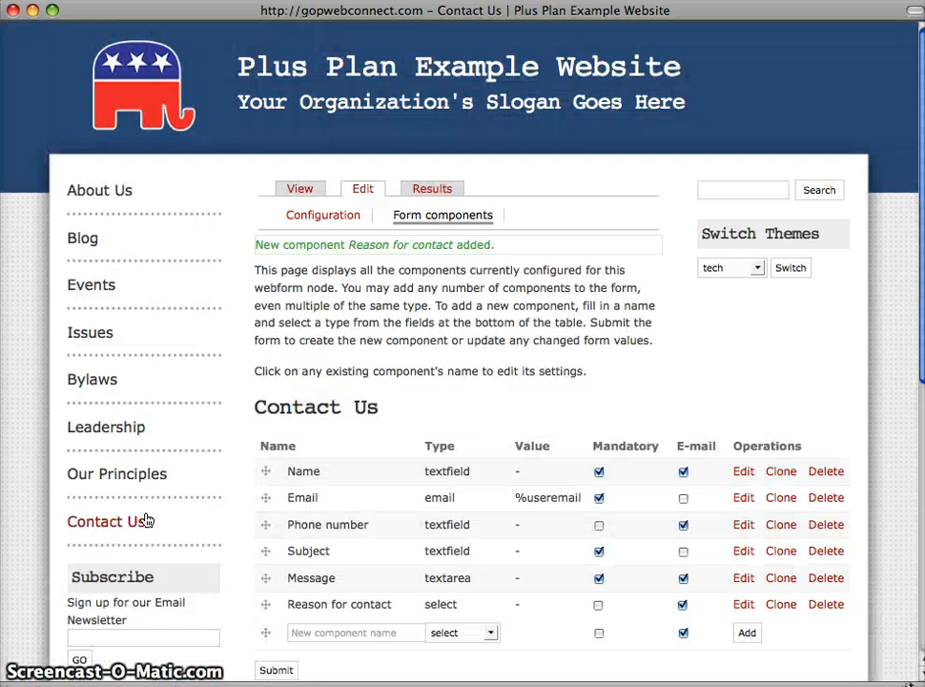
# View the Contact Us page and tick the precinct chair, letters to the editor and learn more options under Reason for contact
pyautogui.click(120, 525)
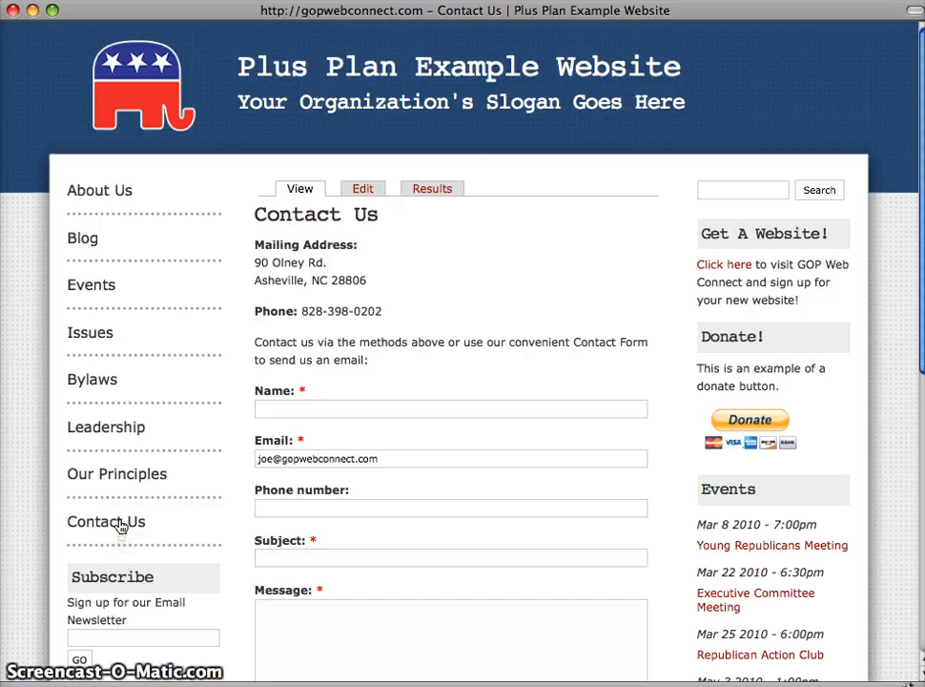
pyautogui.scroll(-5, 304, 459)
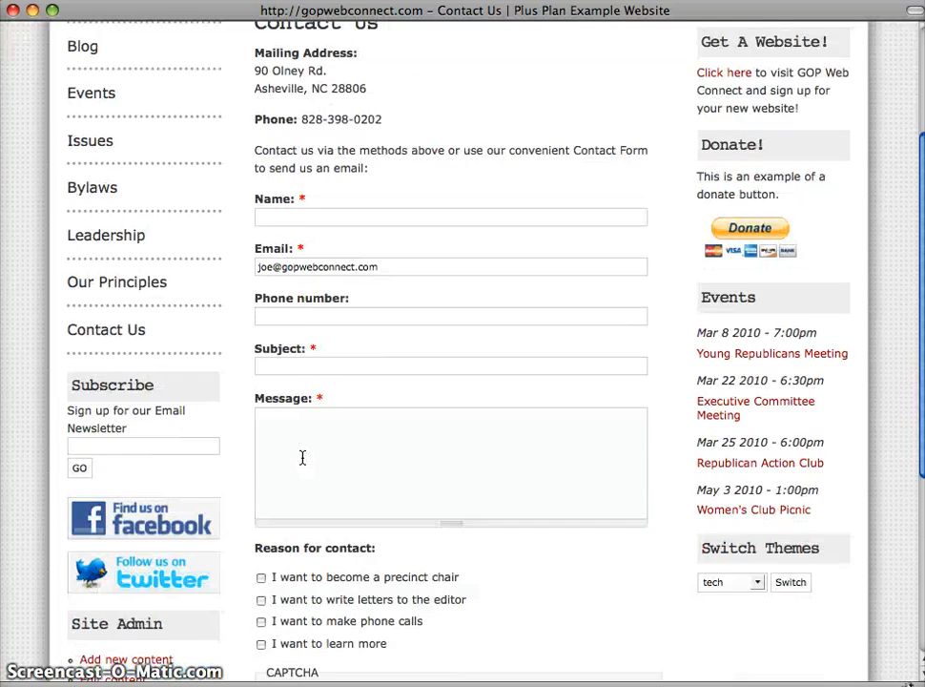
pyautogui.click(261, 373)
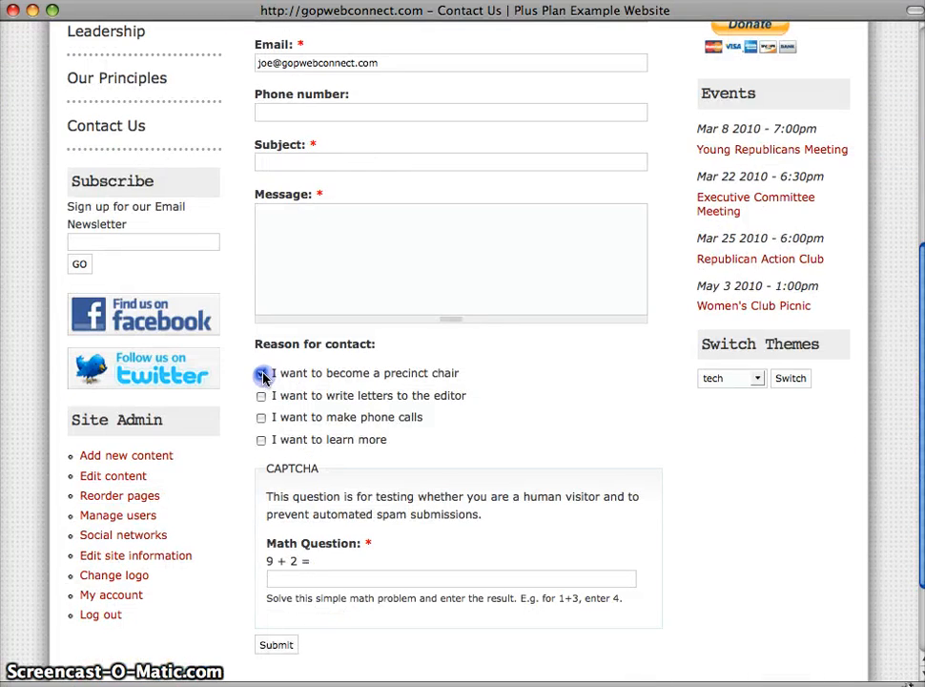
pyautogui.click(261, 396)
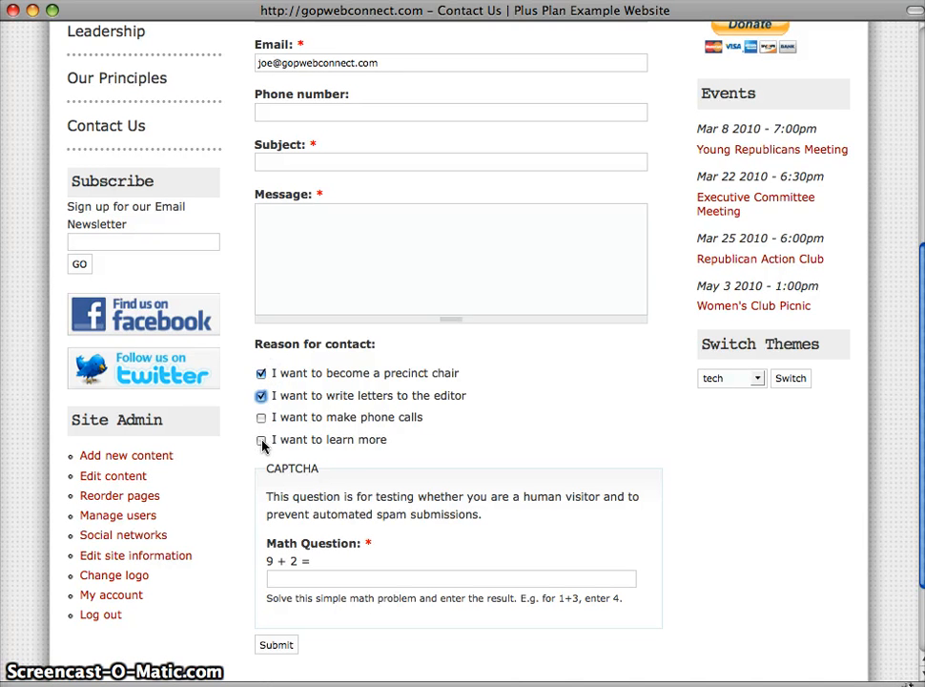
pyautogui.click(261, 441)
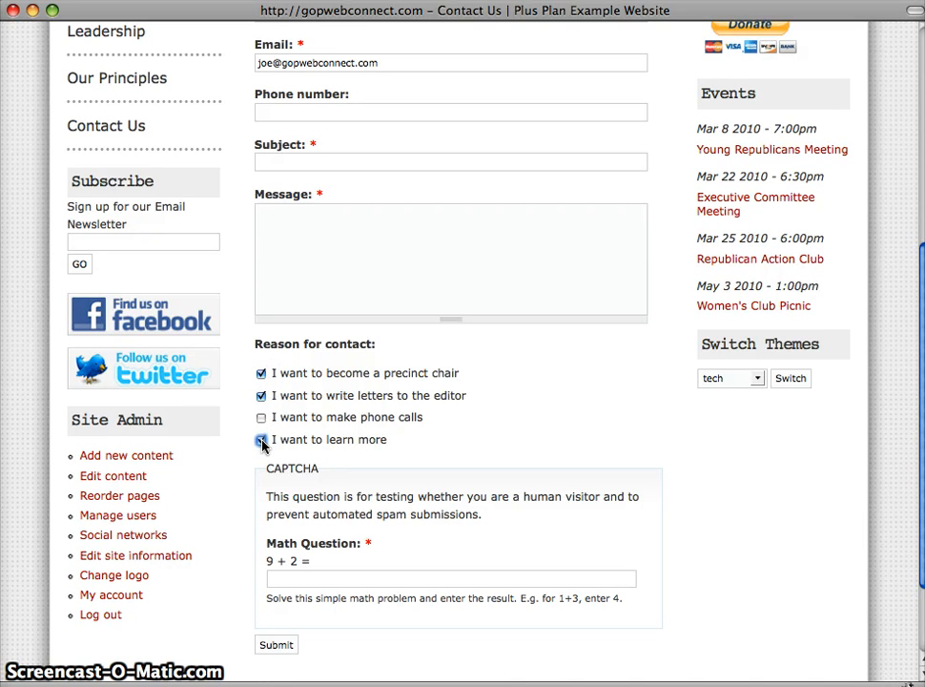